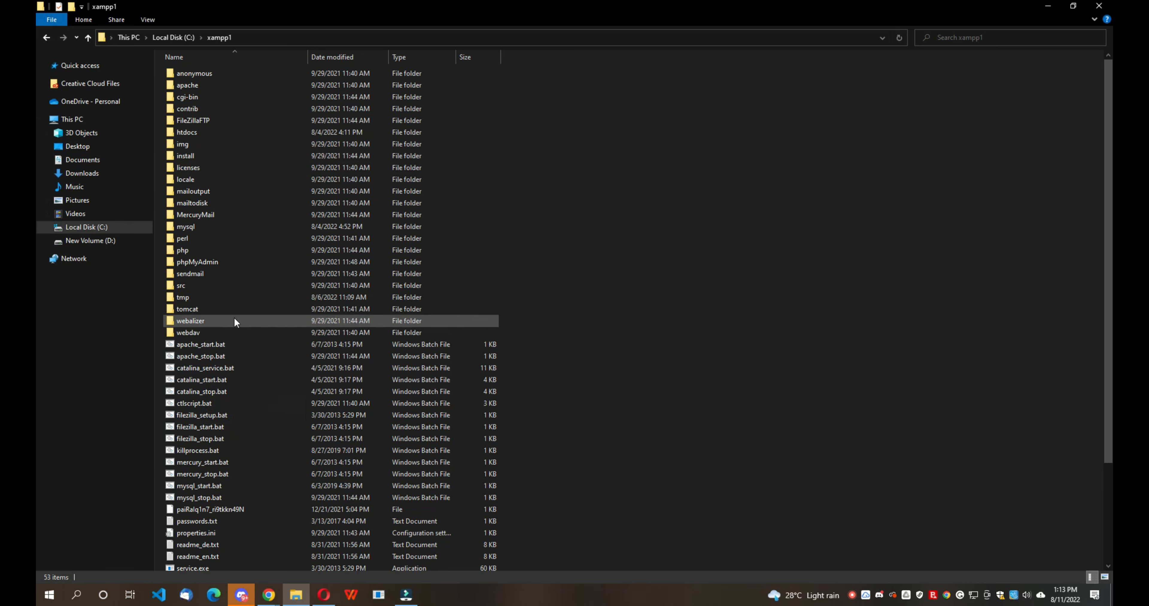
# - Navigate from the C: drive into C:\xampp1\htdocs
pyautogui.click(46, 38)
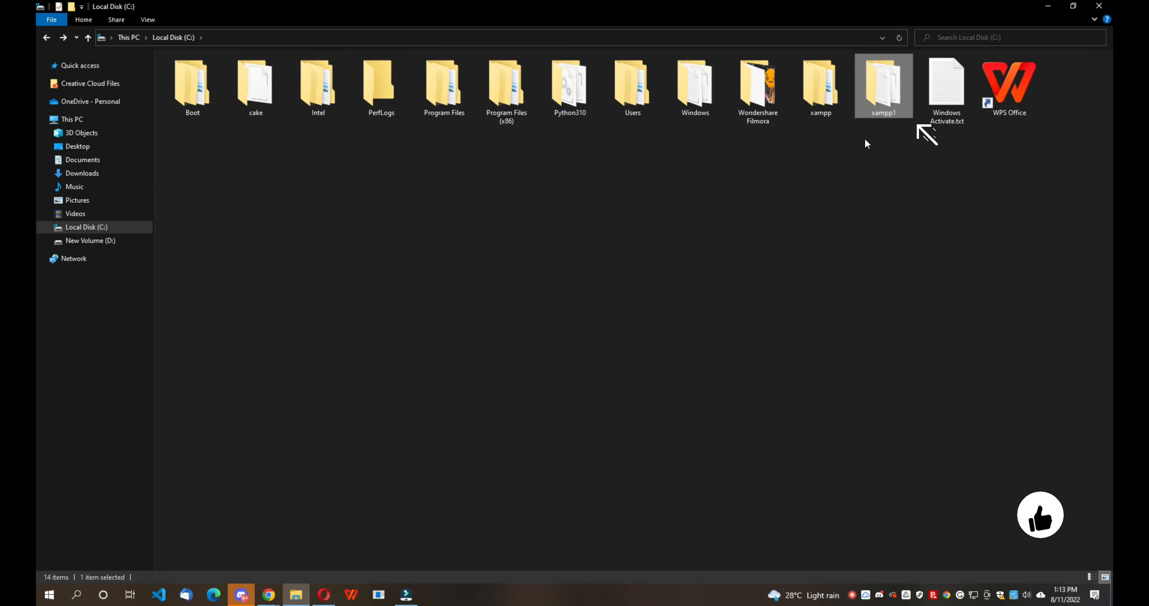
pyautogui.doubleClick(893, 111)
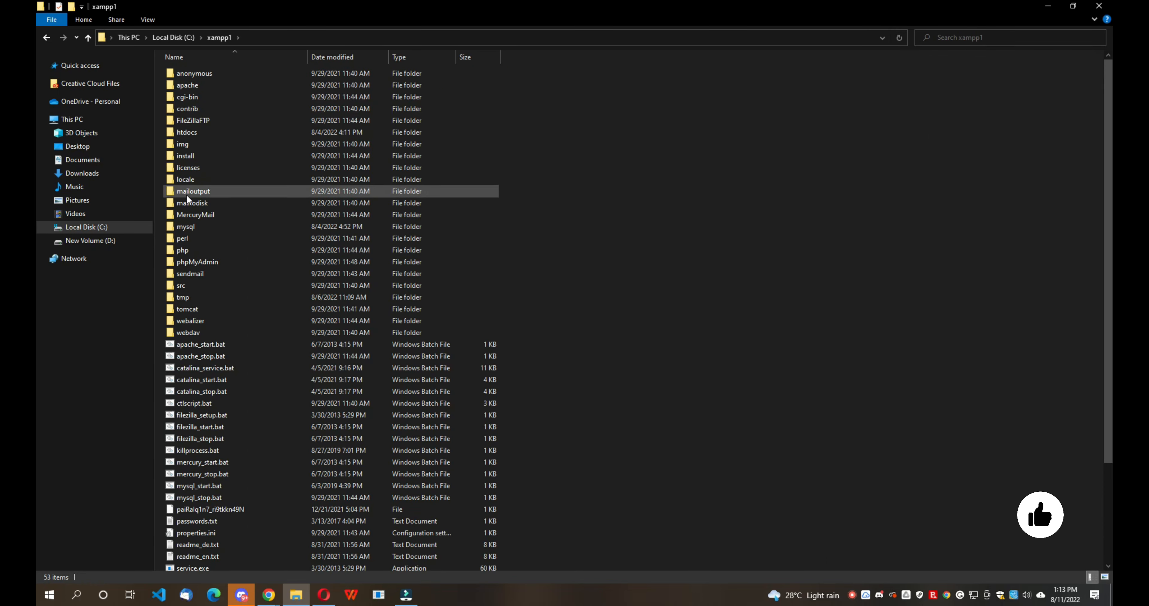
pyautogui.doubleClick(191, 132)
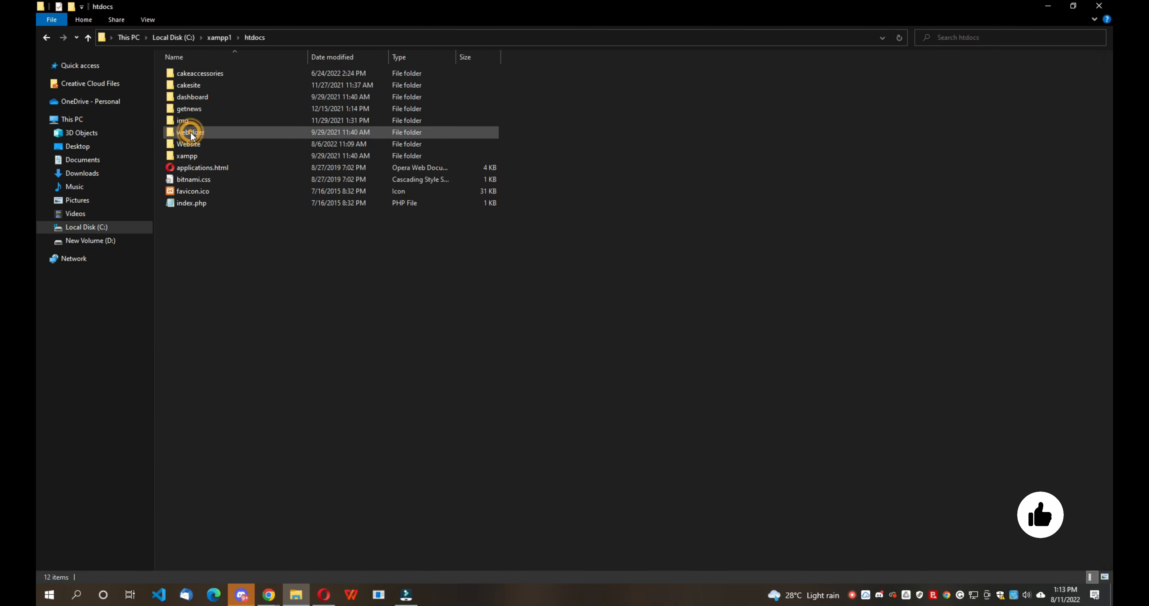
# - Create a new folder in htdocs and name it Mysite
pyautogui.rightClick(235, 312)
pyautogui.click(308, 436)
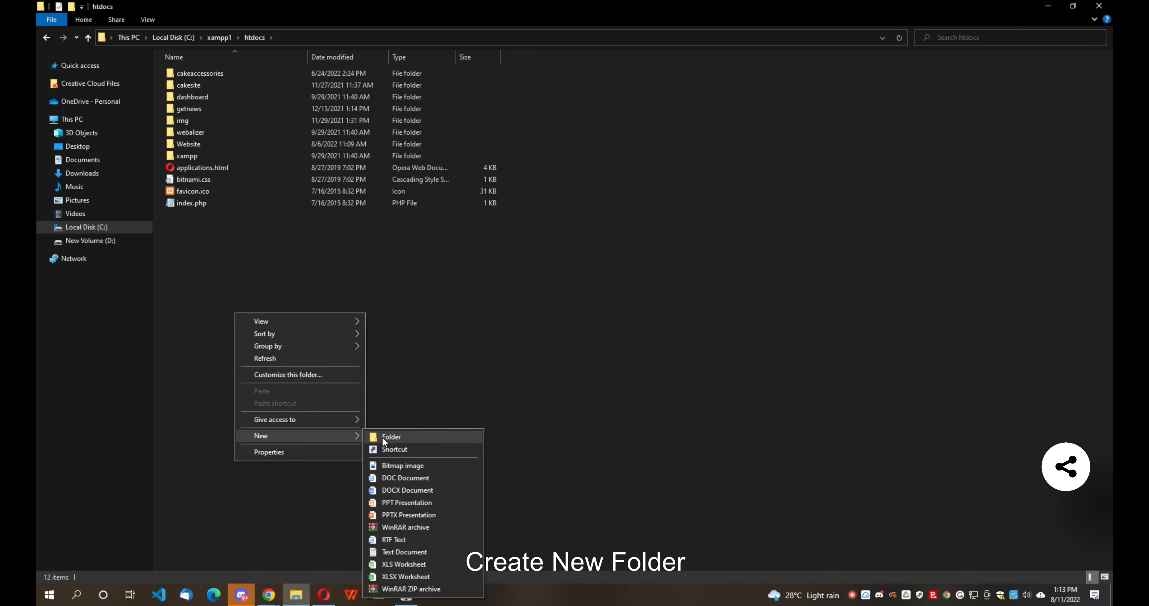
pyautogui.click(383, 436)
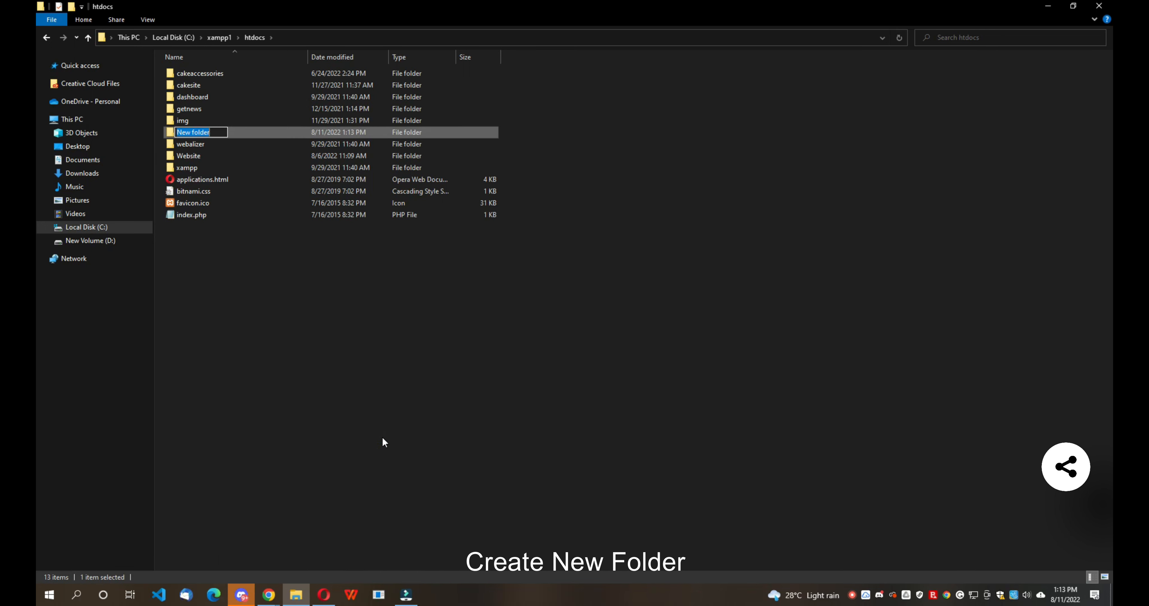
pyautogui.write('my')
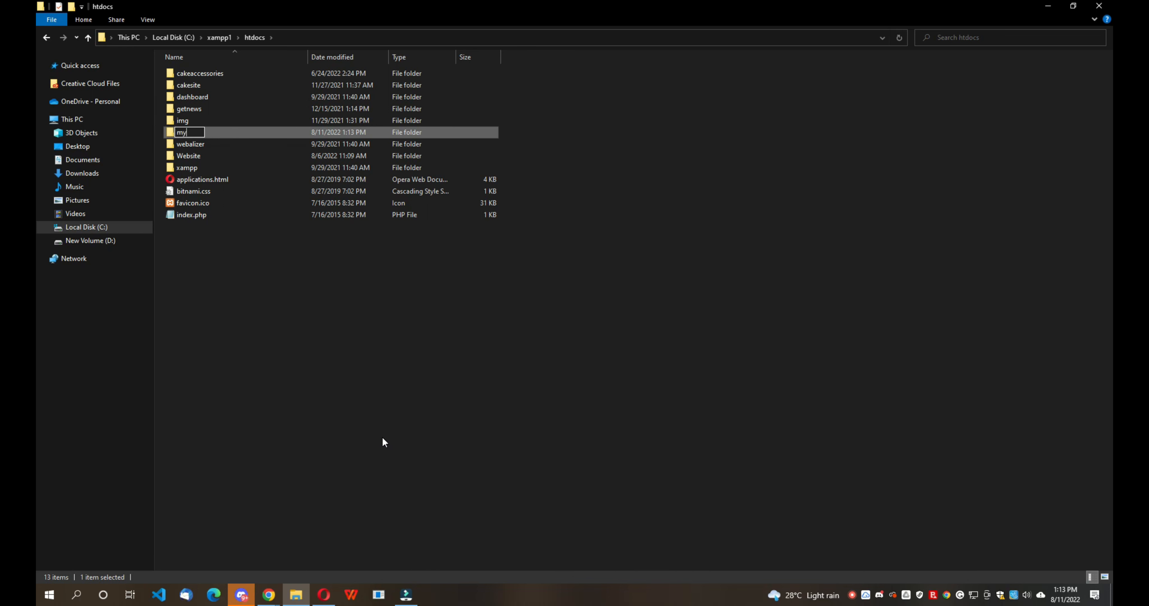
pyautogui.write('si')
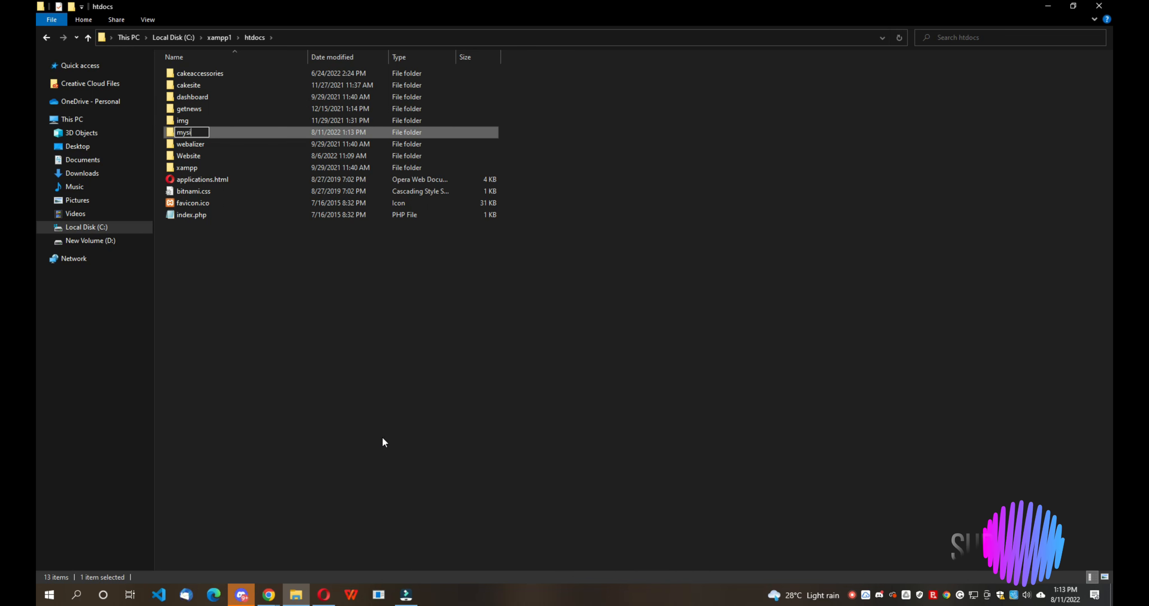
pyautogui.write('te')
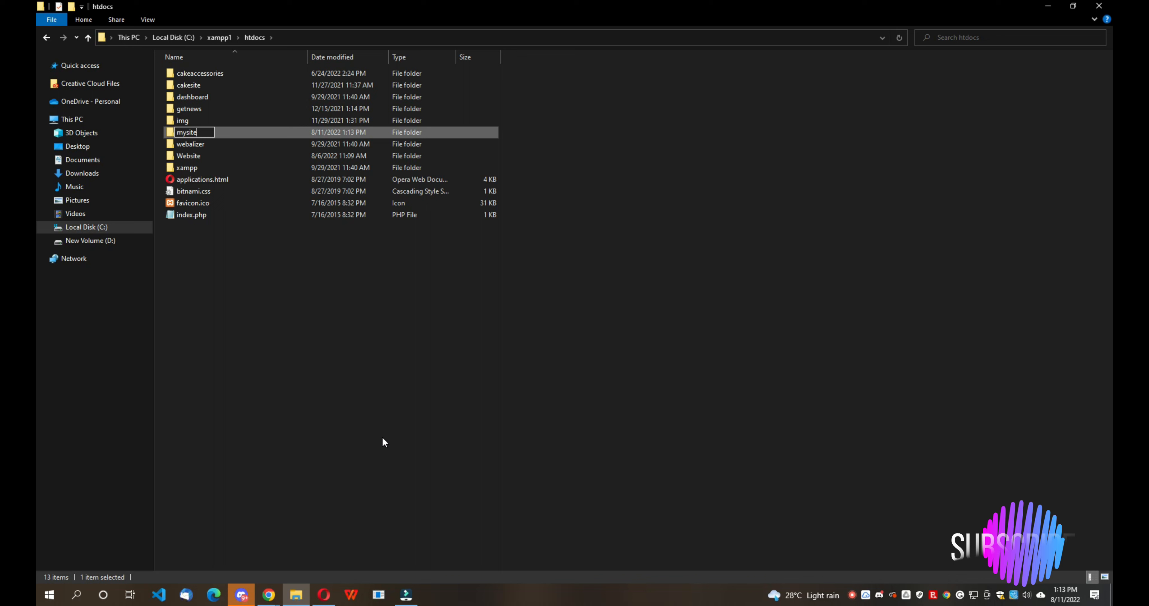
pyautogui.press('BackSpace')
pyautogui.press('BackSpace')
pyautogui.press('BackSpace')
pyautogui.press('BackSpace')
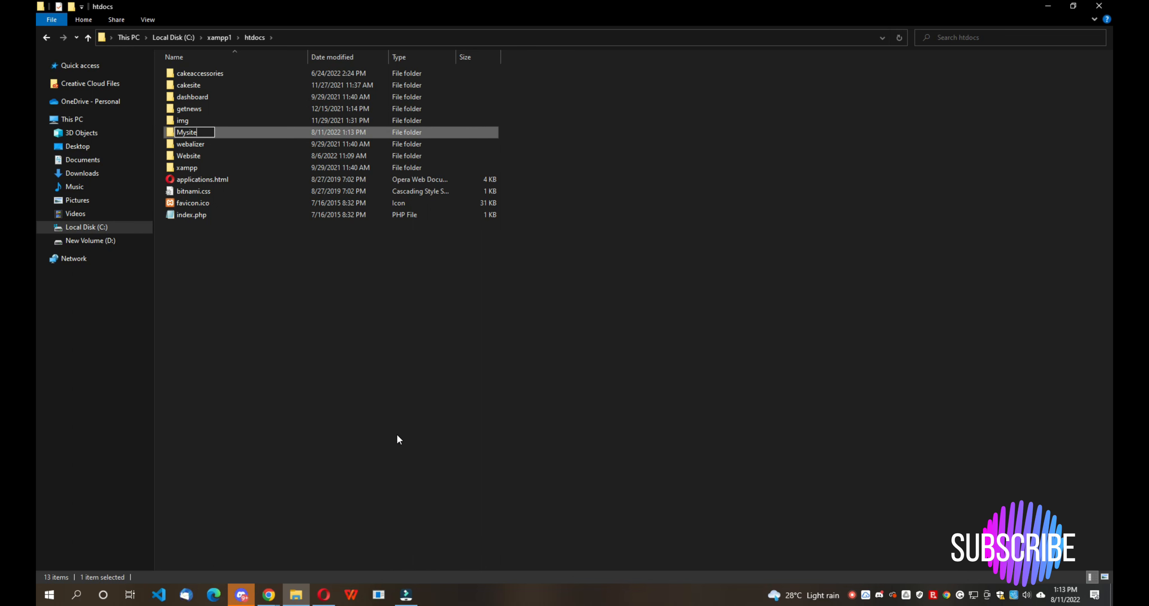
pyautogui.click(328, 420)
pyautogui.press('Return')
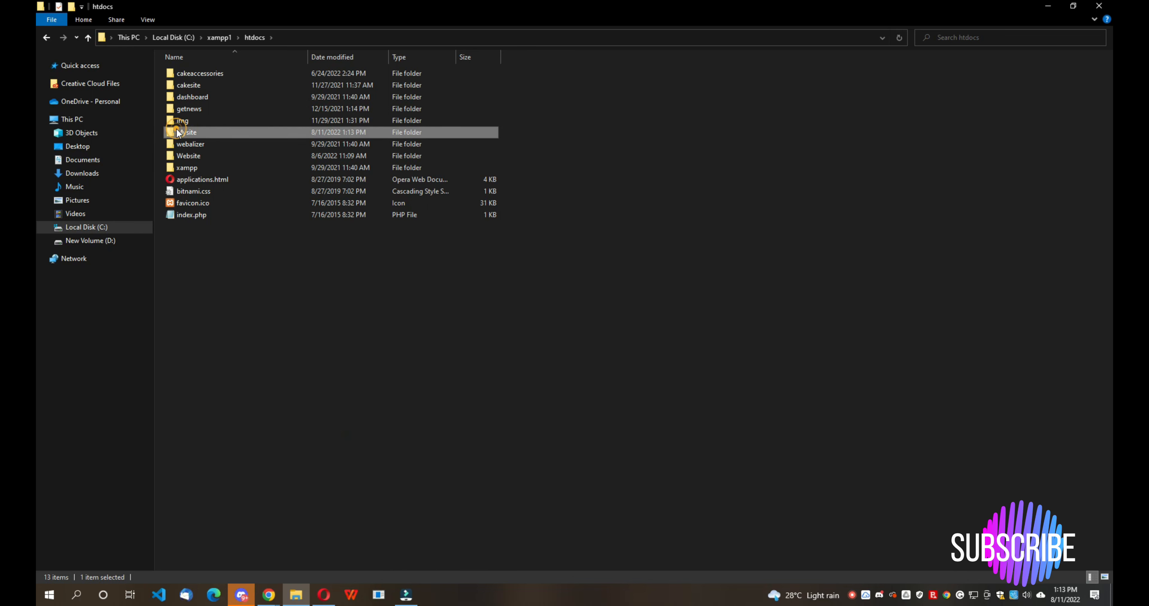
# - Open wordpress.org in Chrome
pyautogui.moveTo(276, 601)
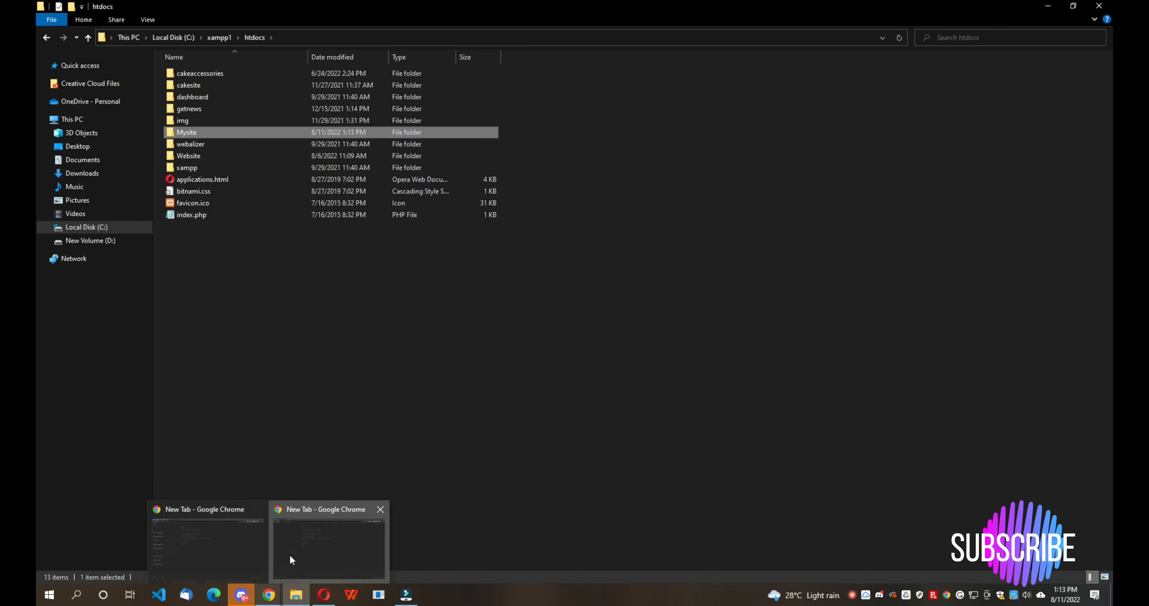
pyautogui.click(289, 557)
pyautogui.click(188, 35)
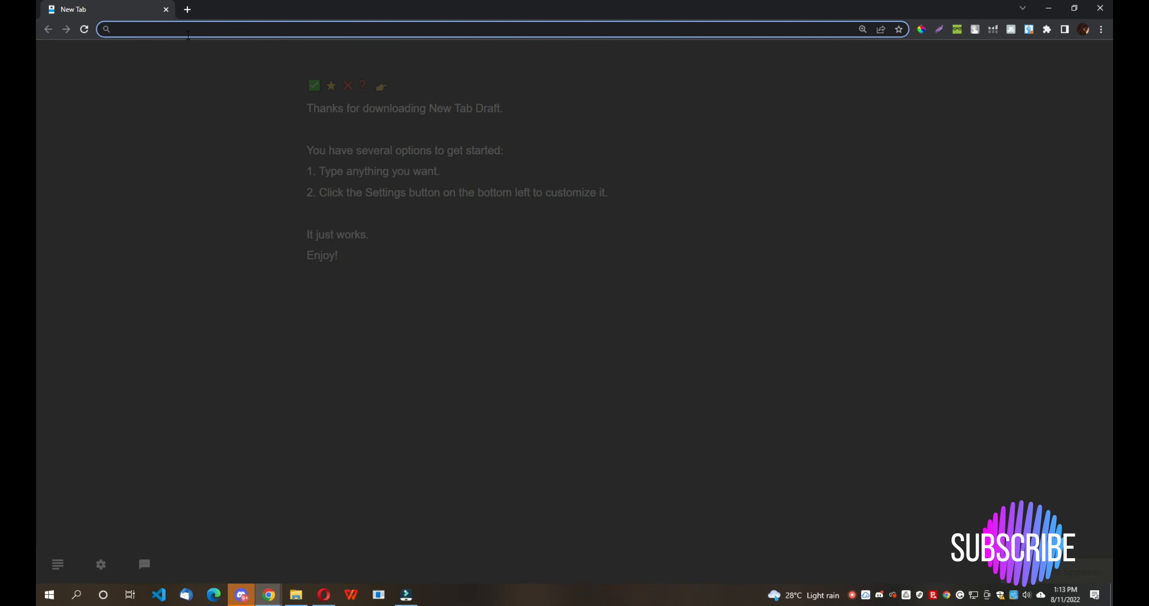
pyautogui.write('wordpress')
pyautogui.press('Return')
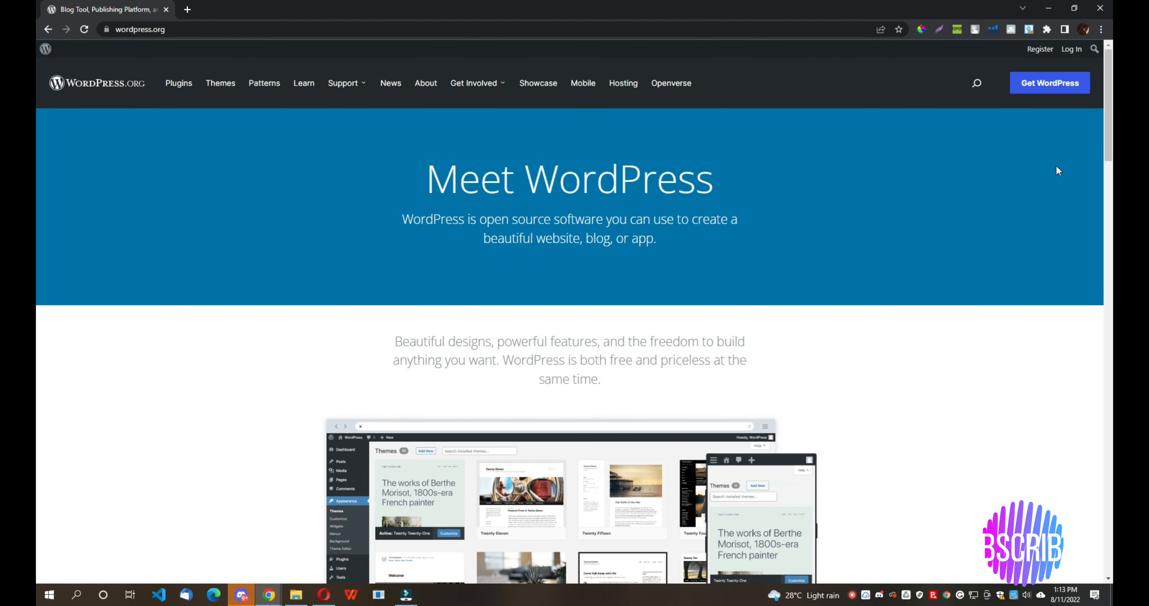
# - Download the WordPress 6.0.1 zip and show it in the Downloads folder
pyautogui.click(1052, 87)
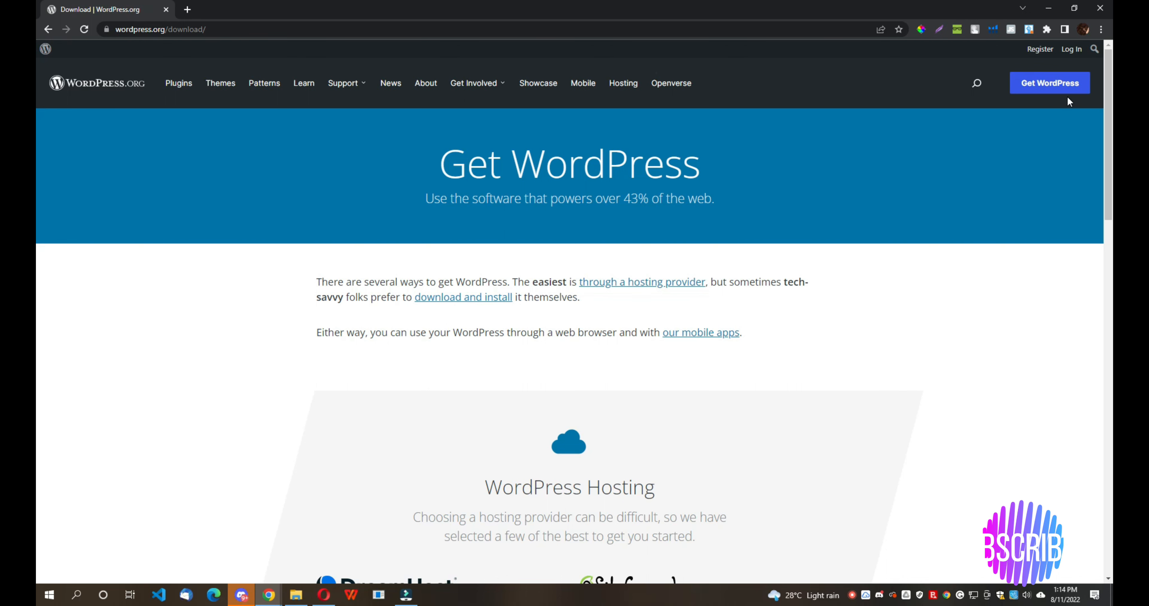
pyautogui.scroll(-5, 985, 159)
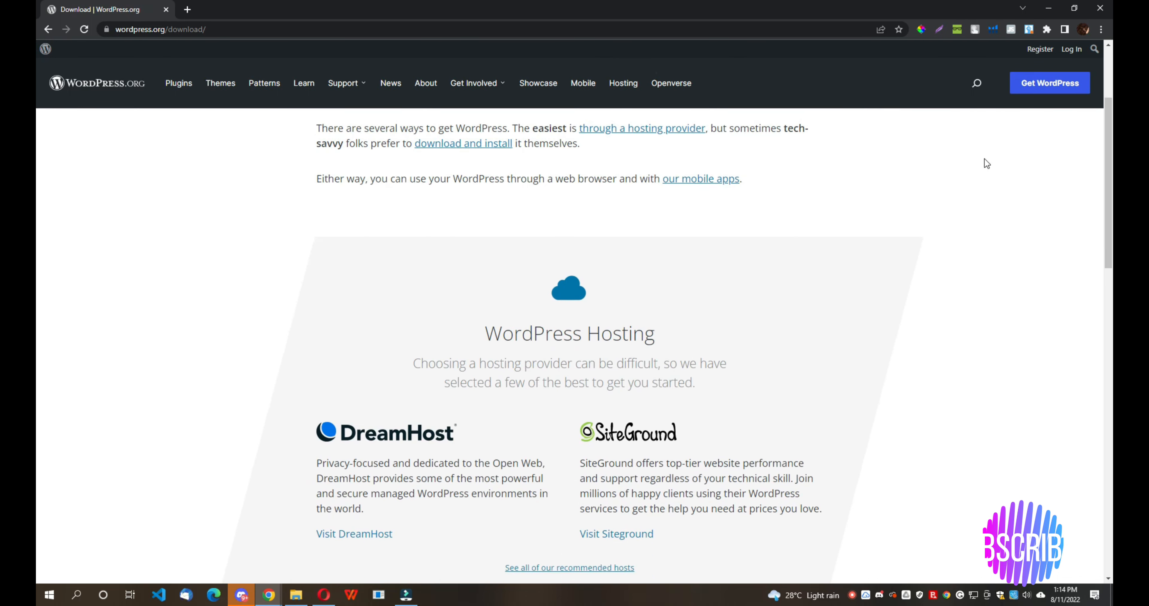
pyautogui.scroll(-3, 985, 159)
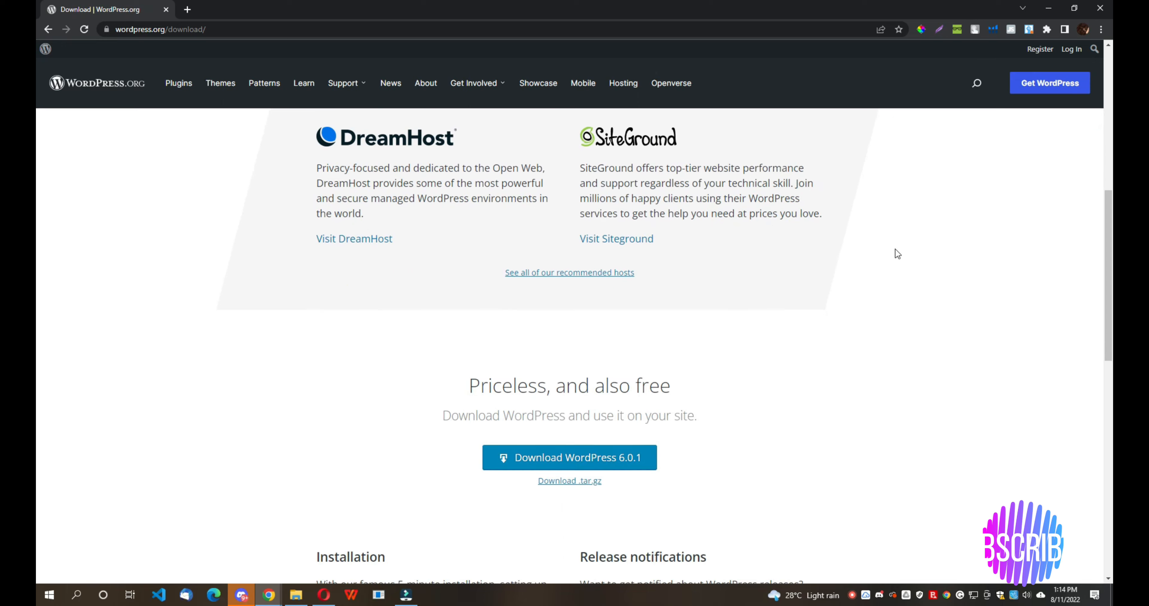
pyautogui.click(572, 460)
pyautogui.click(713, 185)
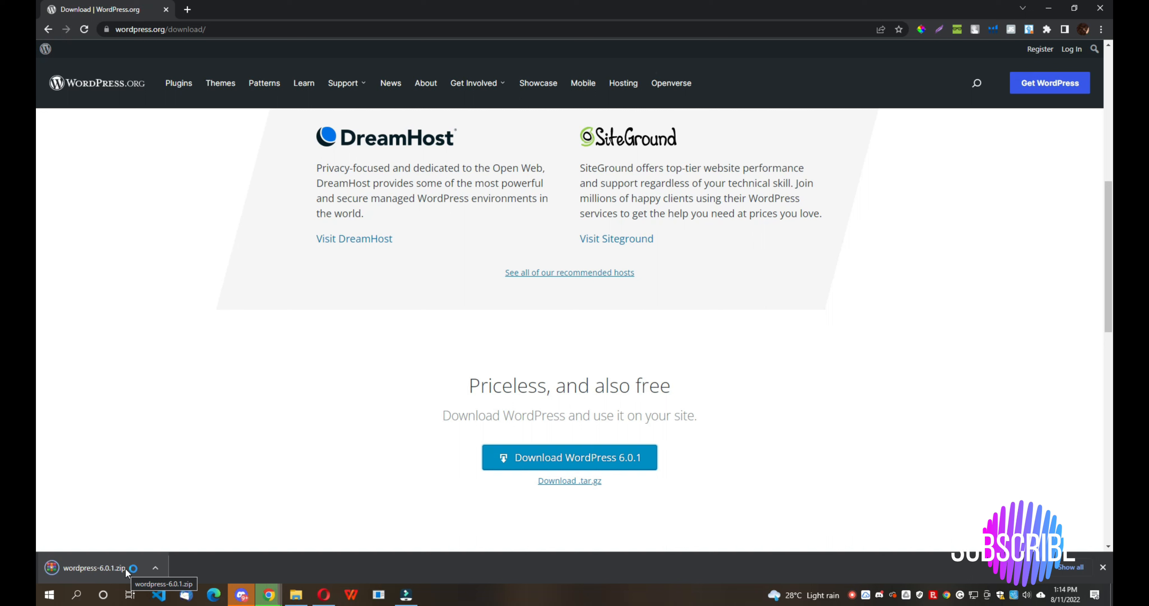
pyautogui.click(151, 568)
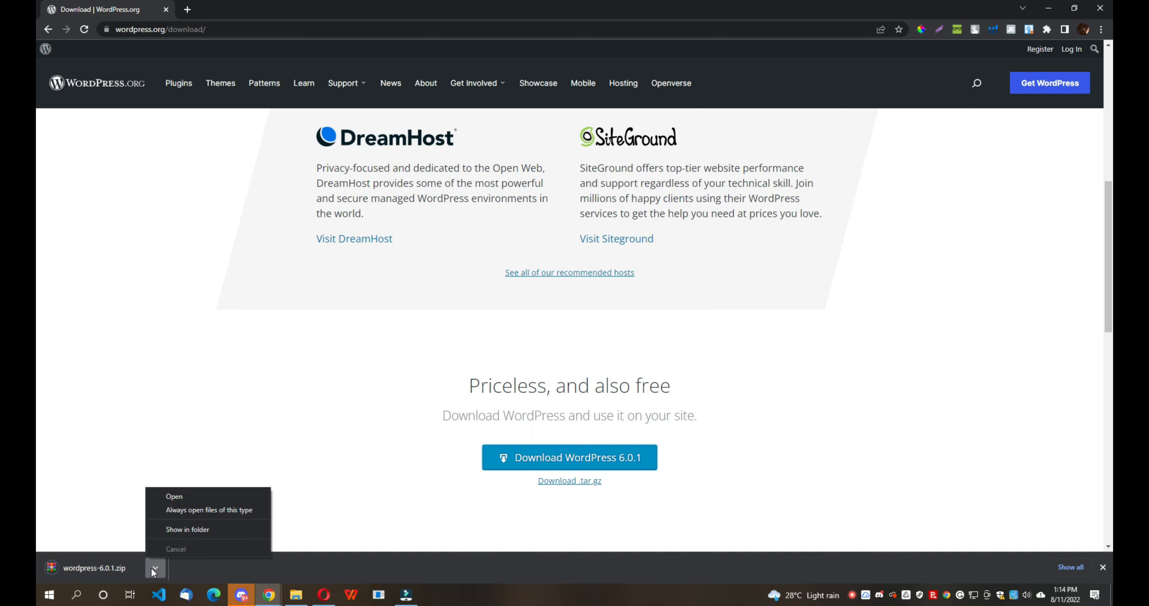
pyautogui.click(192, 530)
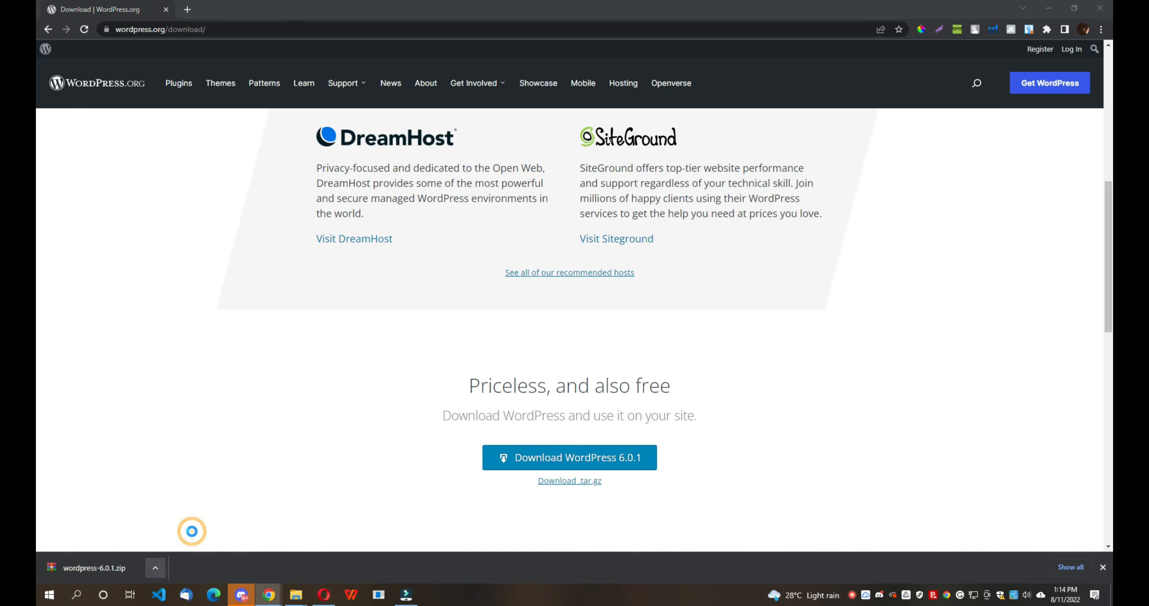
# - Cut the WordPress zip from Downloads, paste it into htdocs\Mysite, and extract it there
pyautogui.rightClick(262, 157)
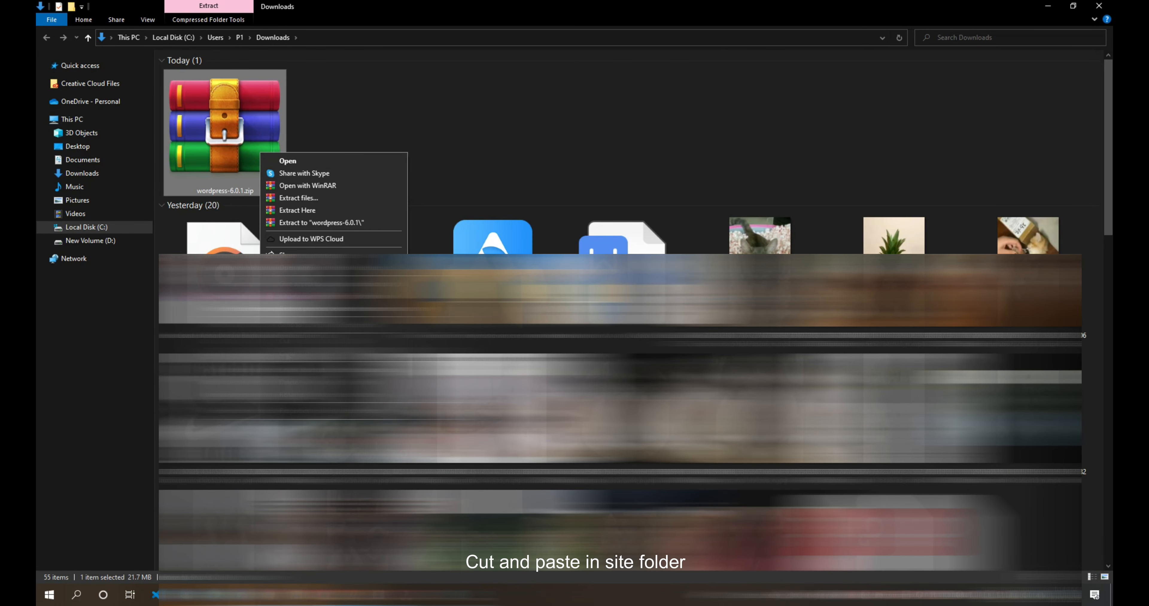
pyautogui.click(289, 342)
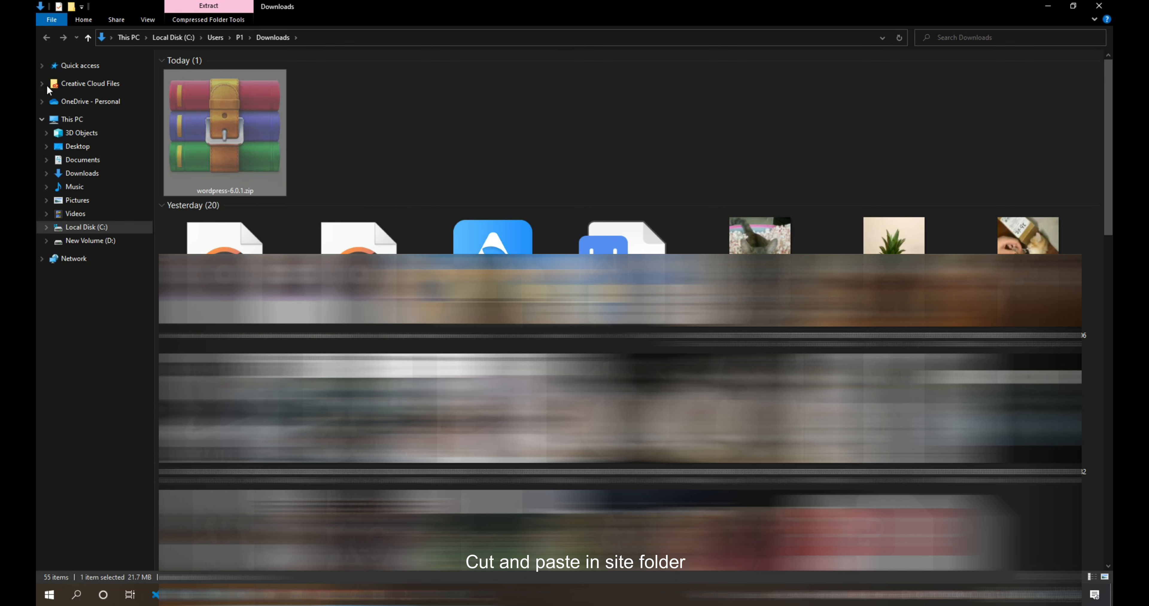
pyautogui.click(296, 595)
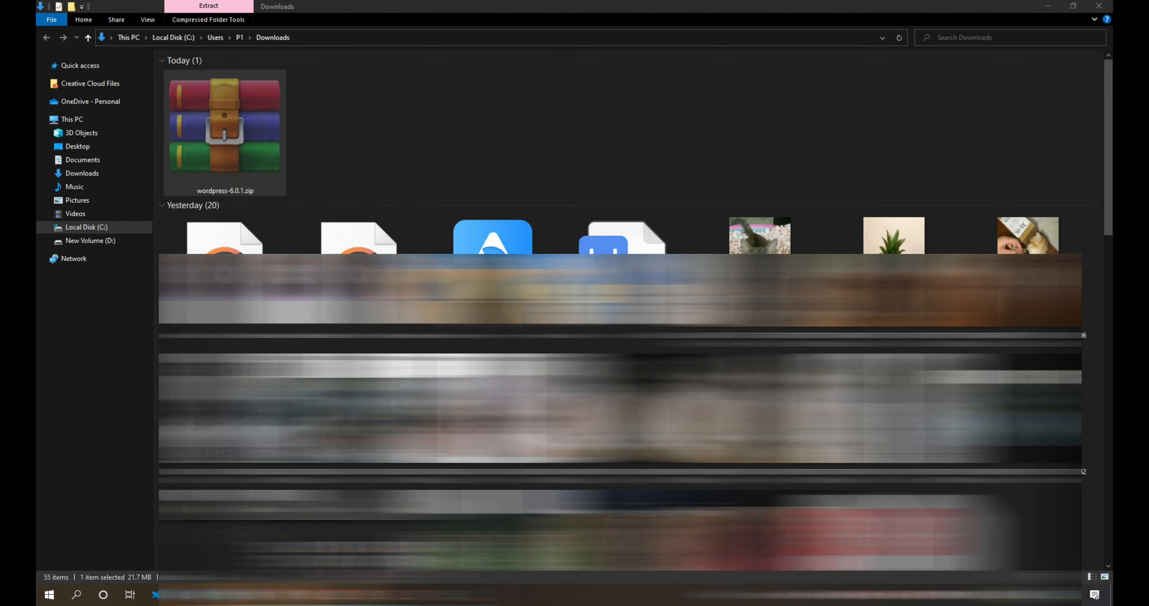
pyautogui.click(250, 548)
pyautogui.doubleClick(183, 133)
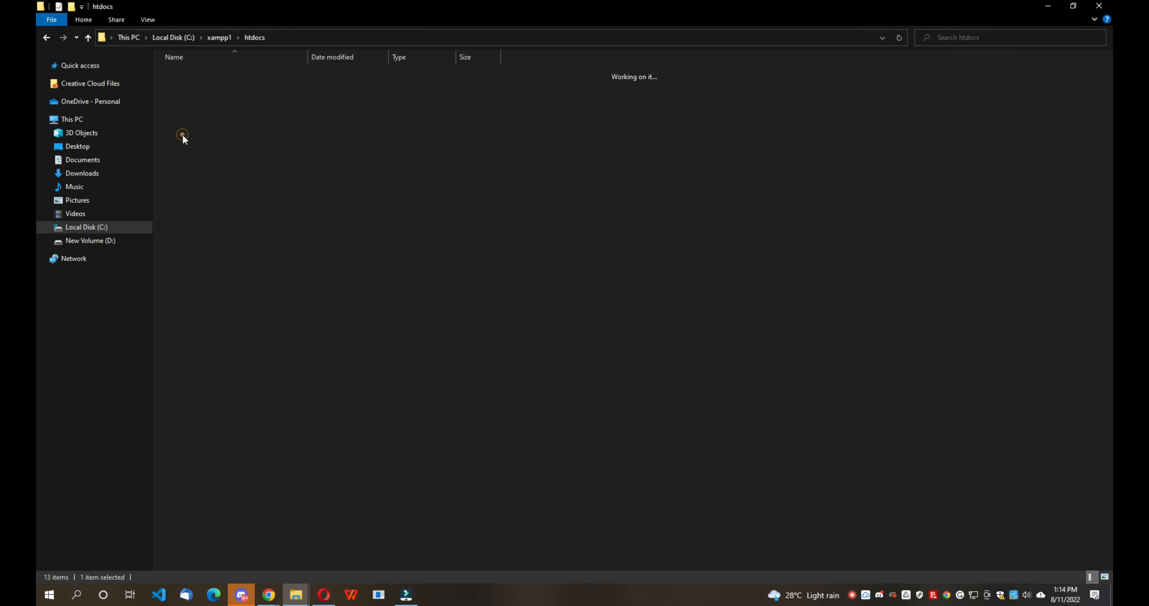
pyautogui.rightClick(182, 134)
pyautogui.click(221, 213)
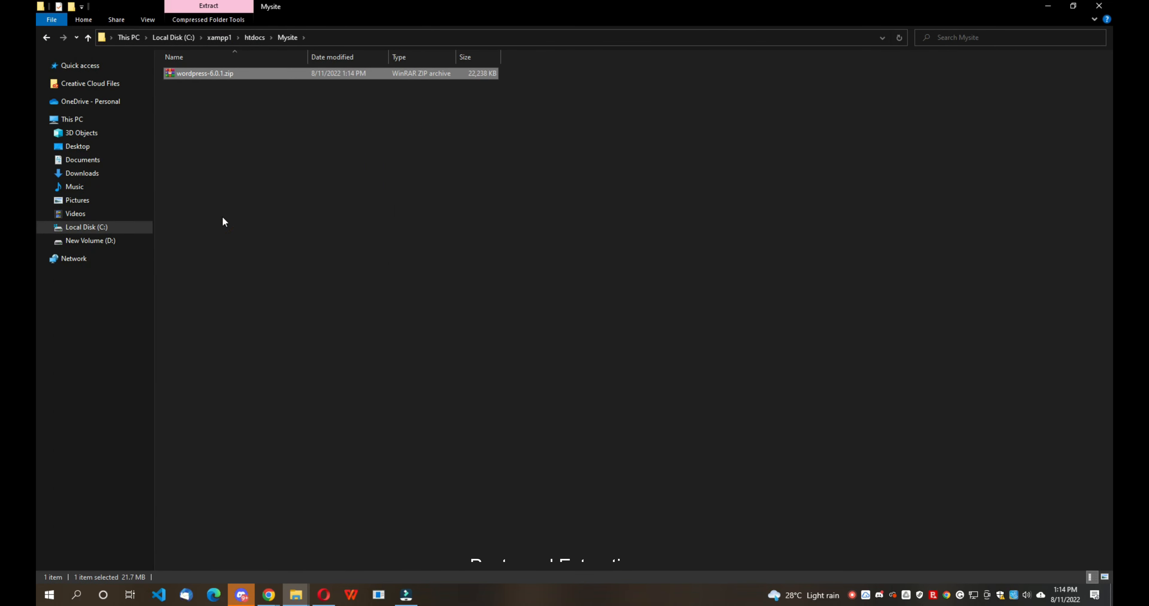
pyautogui.rightClick(225, 76)
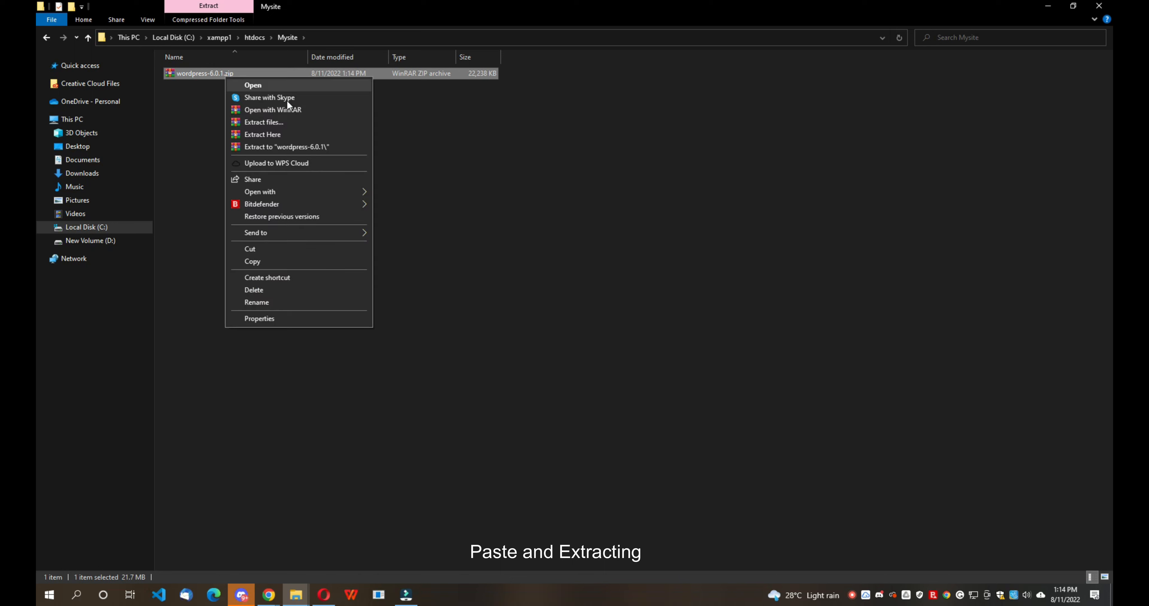
pyautogui.click(260, 133)
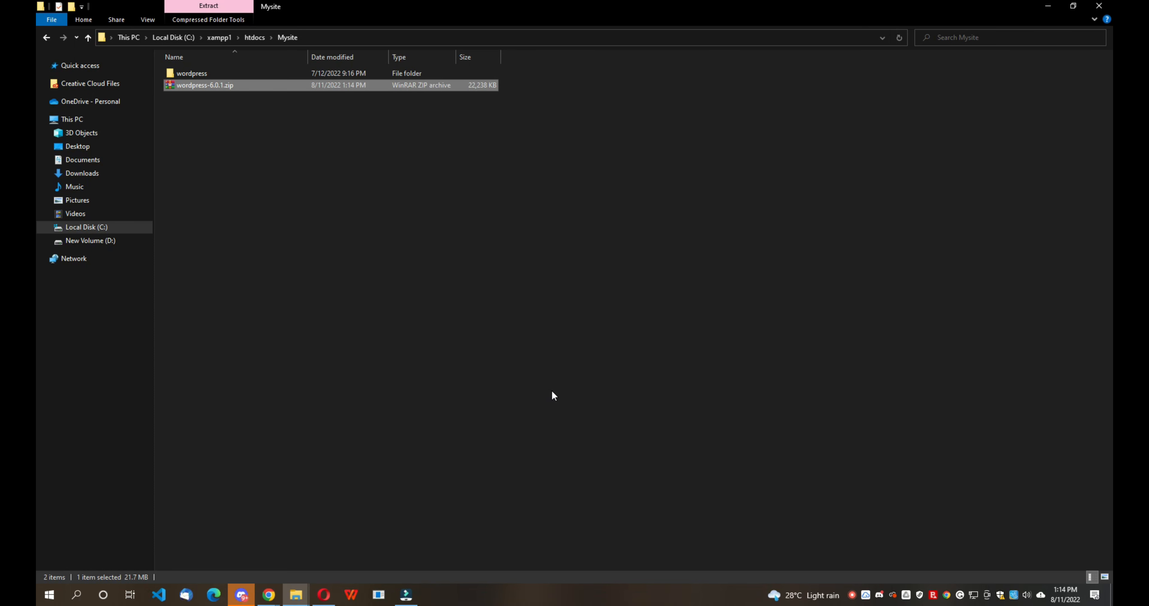
# - Move all 19 files and folders from the wordpress folder up into Mysite
pyautogui.rightClick(180, 84)
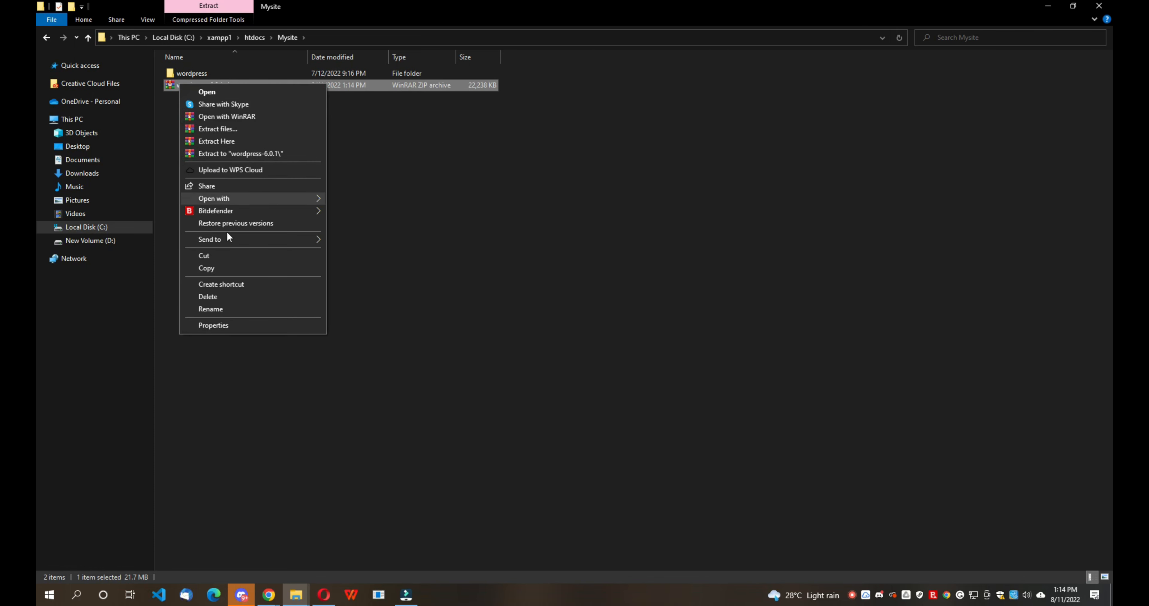
pyautogui.click(217, 296)
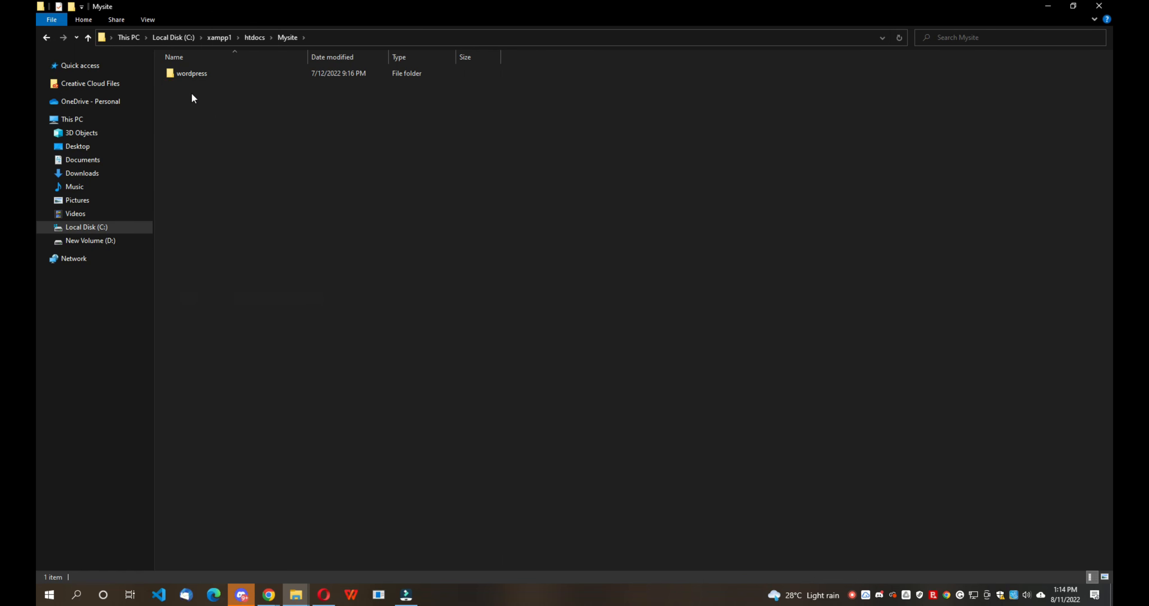
pyautogui.doubleClick(194, 74)
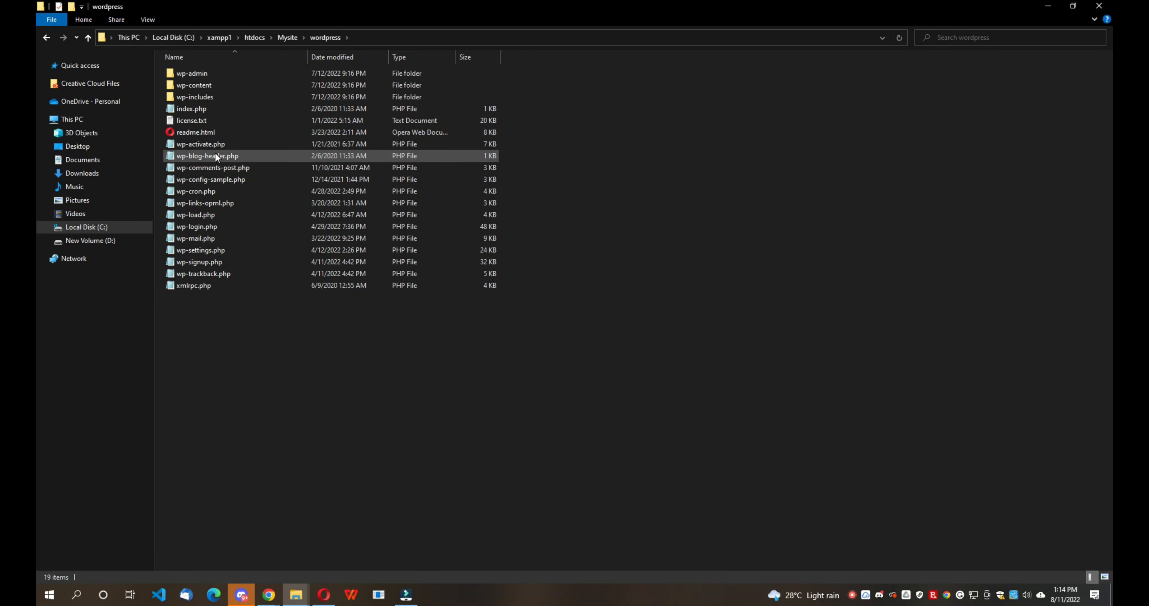
pyautogui.hotkey('ctrl', 'a')
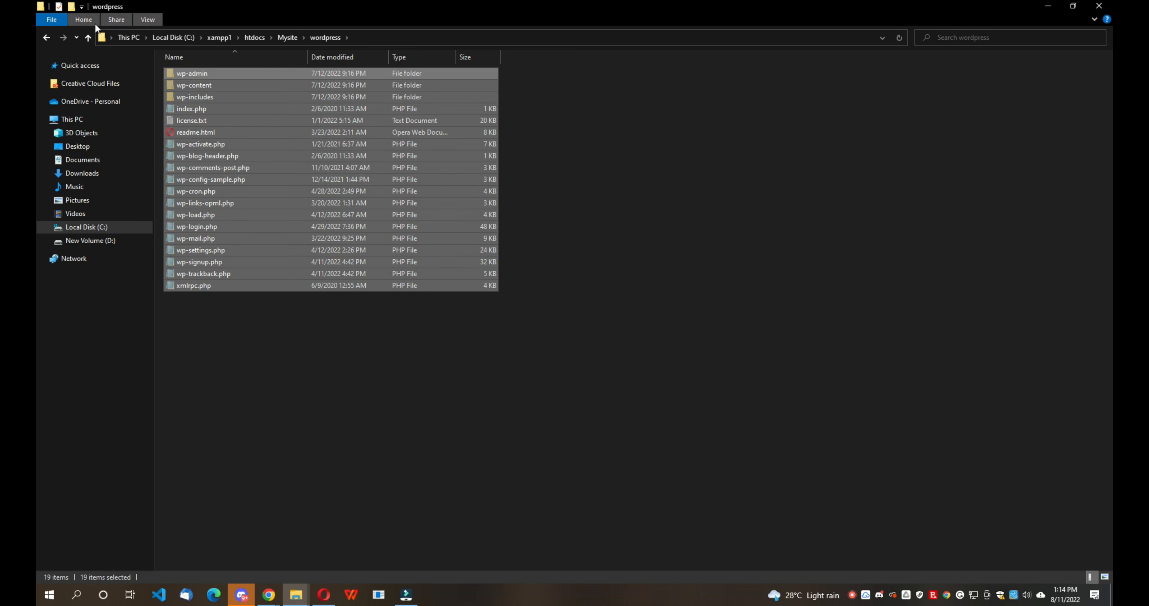
pyautogui.click(50, 38)
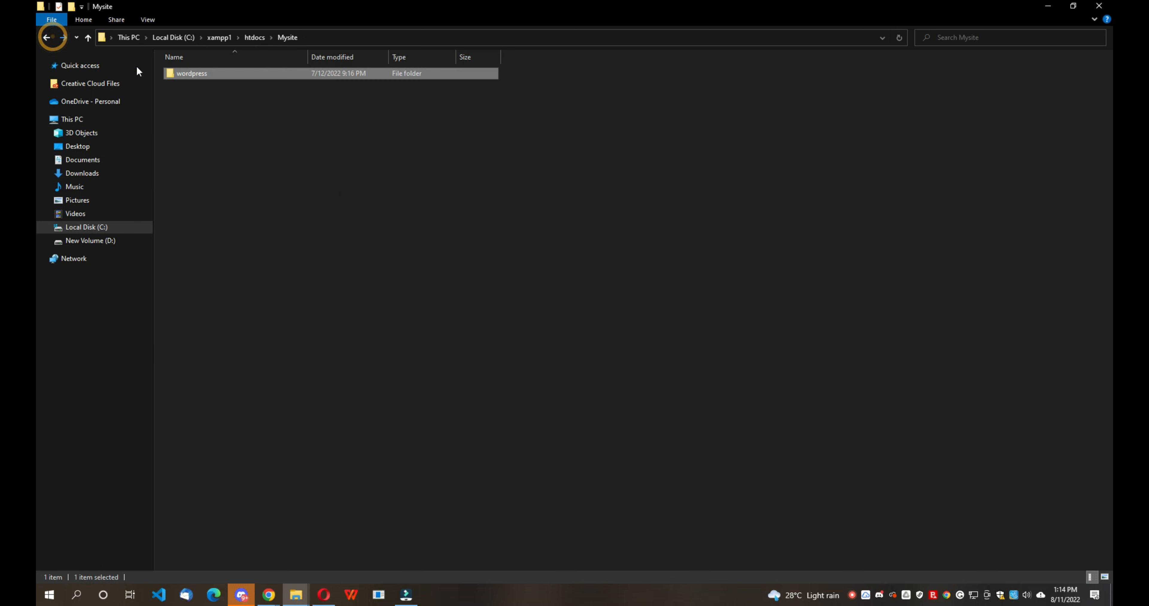
pyautogui.rightClick(208, 114)
pyautogui.click(244, 186)
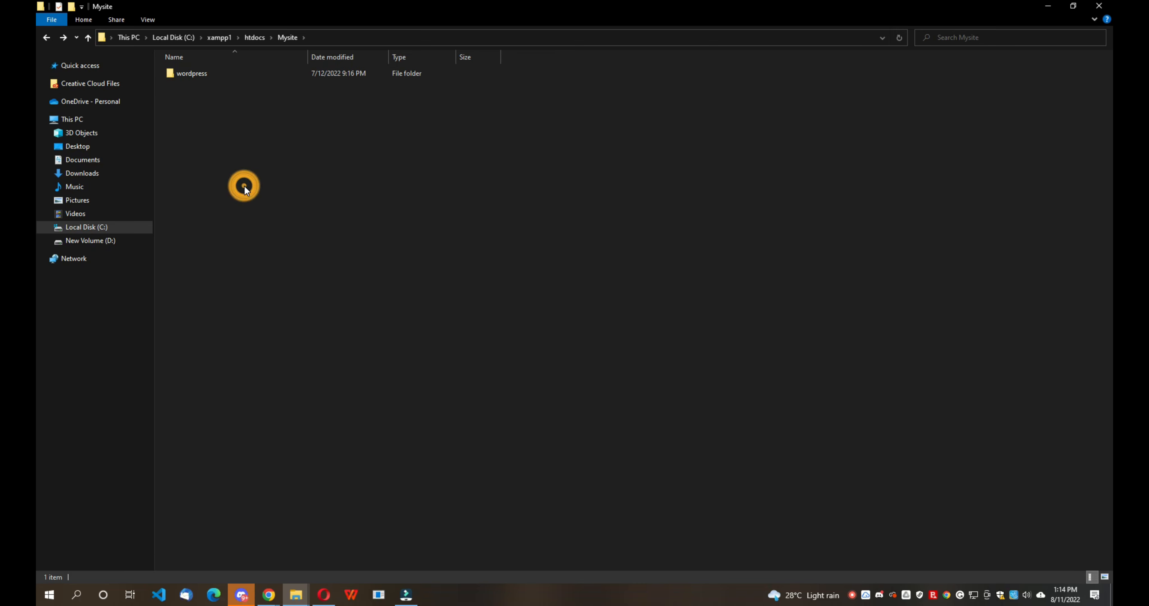
# - Delete the leftover empty wordpress folder and go back to htdocs
pyautogui.click(636, 128)
pyautogui.rightClick(198, 72)
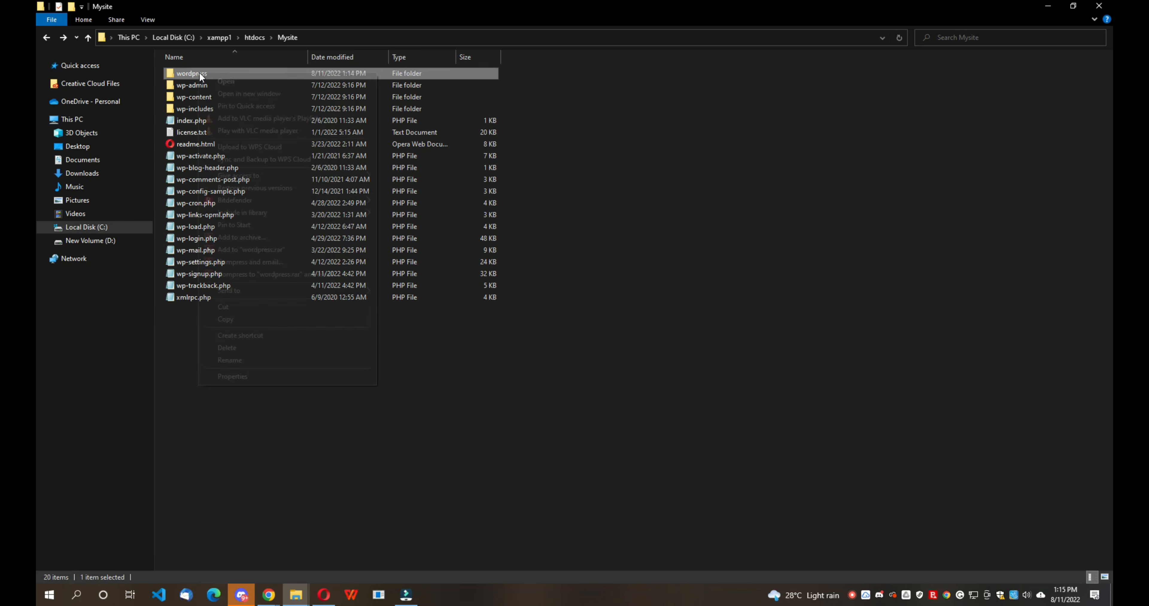
pyautogui.click(245, 347)
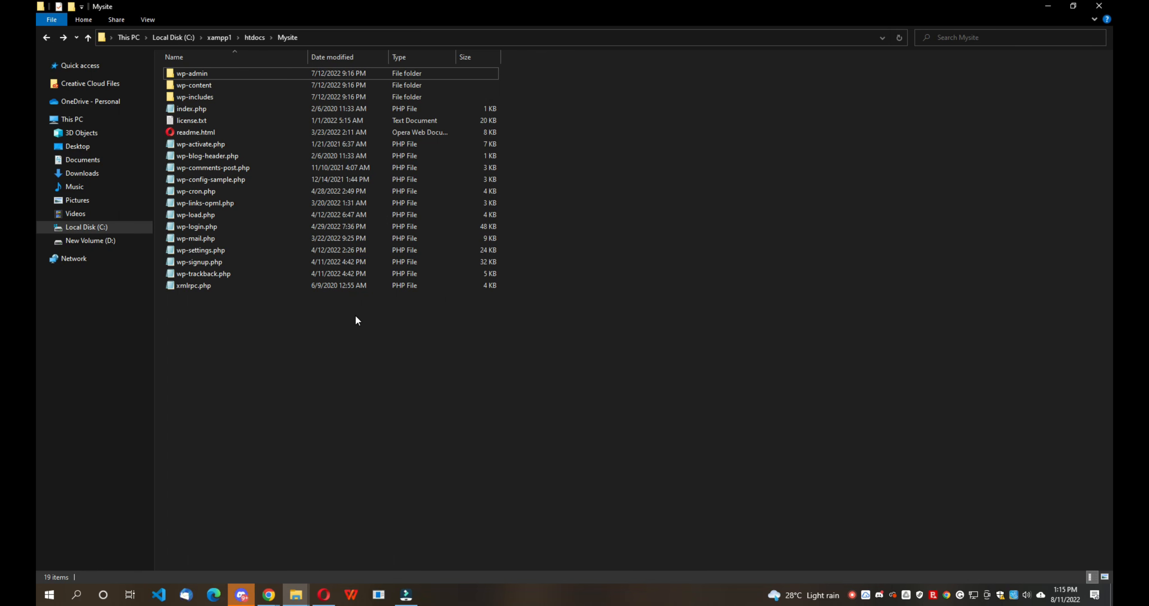
pyautogui.click(46, 37)
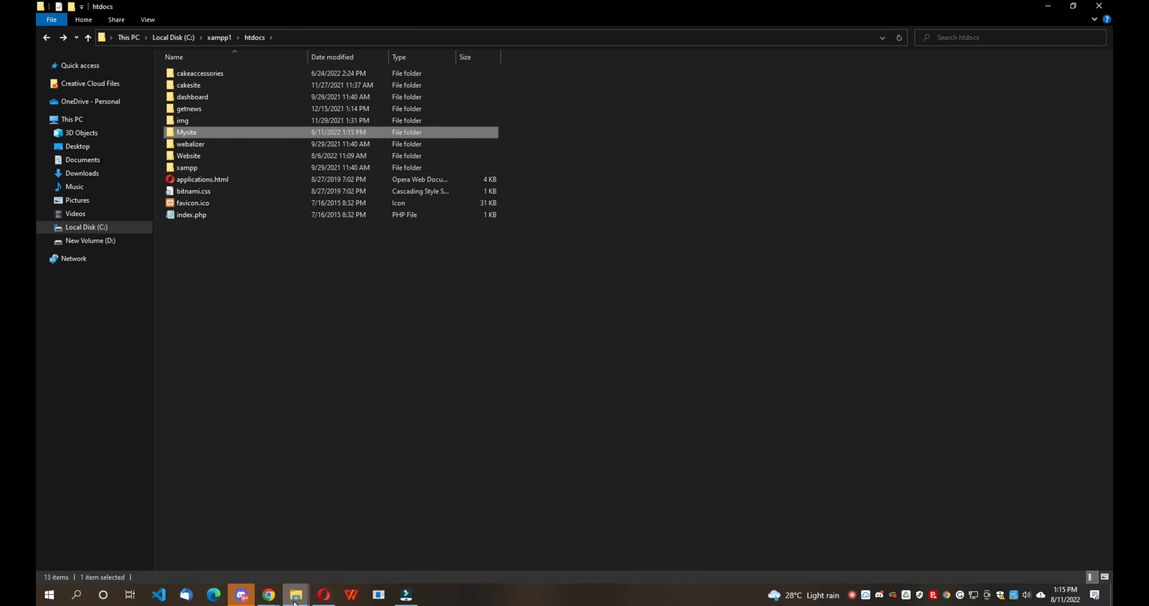
# - Open a new blank tab in Chrome
pyautogui.moveTo(279, 597)
pyautogui.click(306, 561)
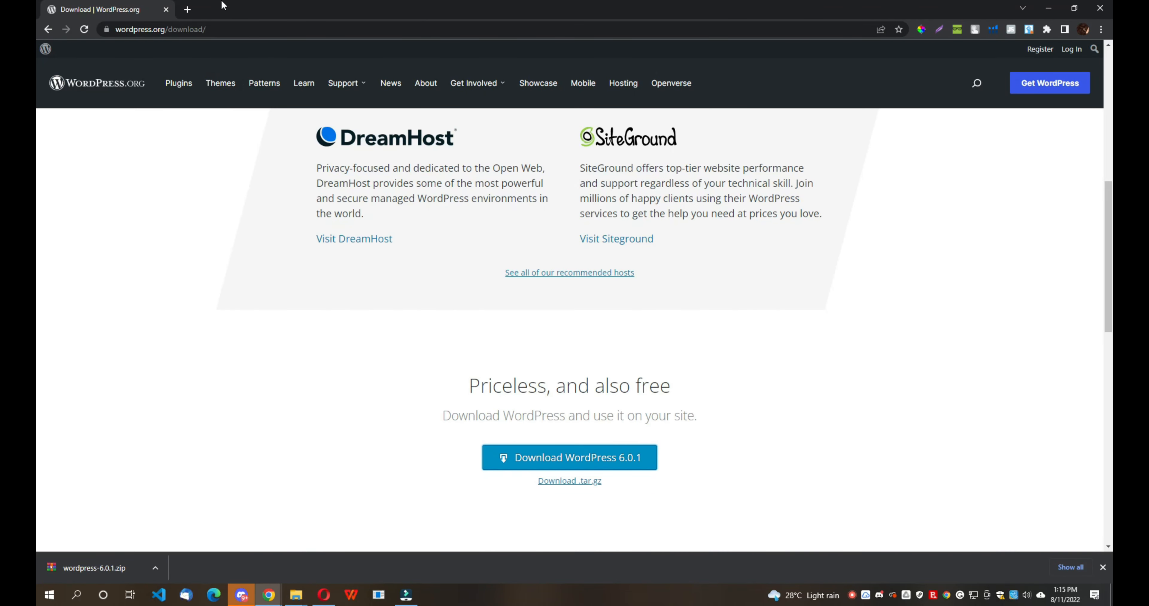
pyautogui.click(187, 9)
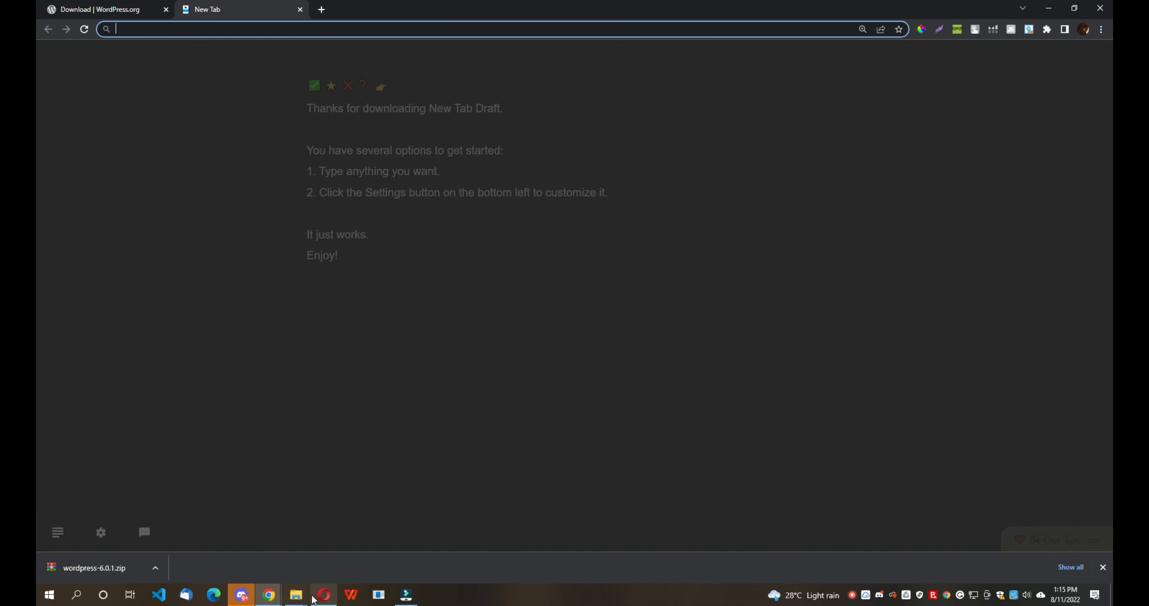
# - Go up from htdocs to the xampp1 folder in File Explorer
pyautogui.moveTo(301, 600)
pyautogui.click(272, 561)
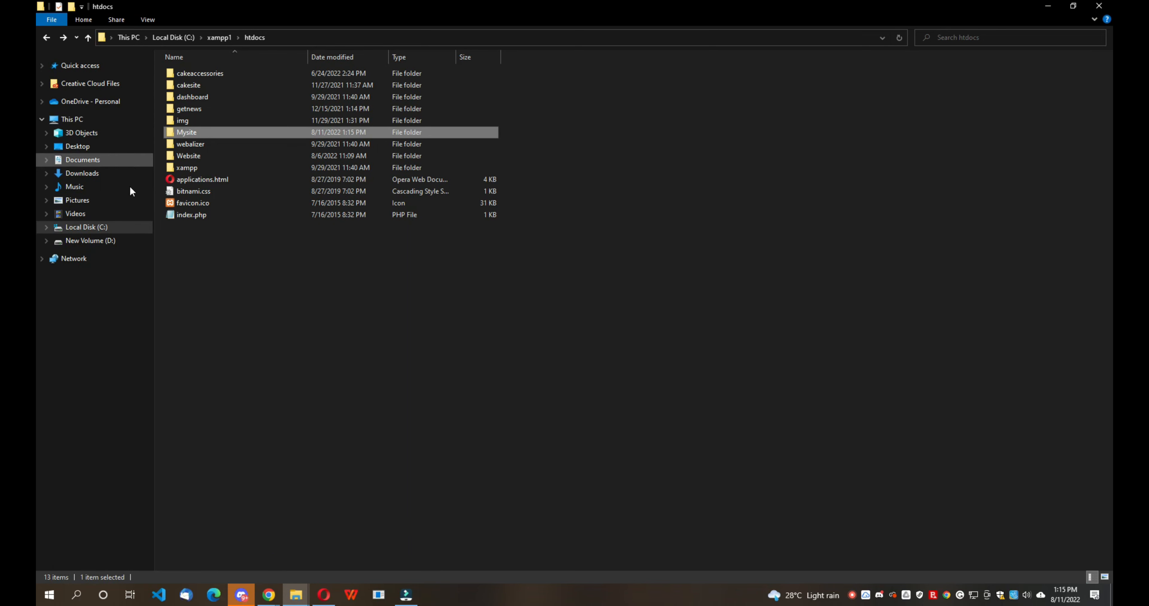
pyautogui.click(46, 39)
pyautogui.scroll(-4, 225, 339)
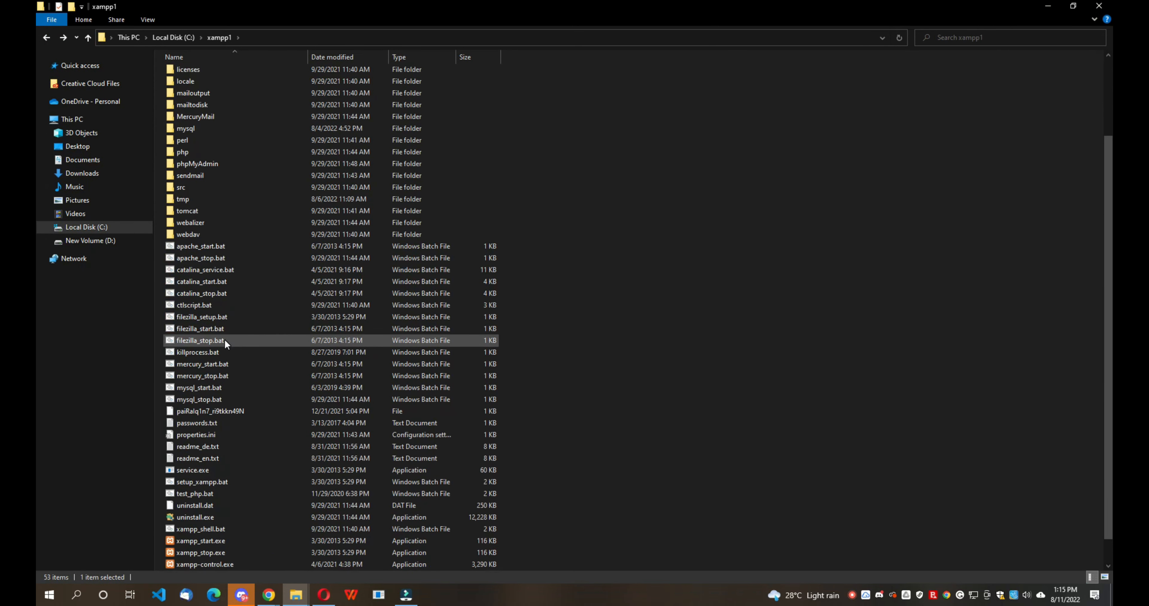
# - Launch xampp-control.exe, start Apache and MySQL, then minimize the control panel
pyautogui.doubleClick(212, 540)
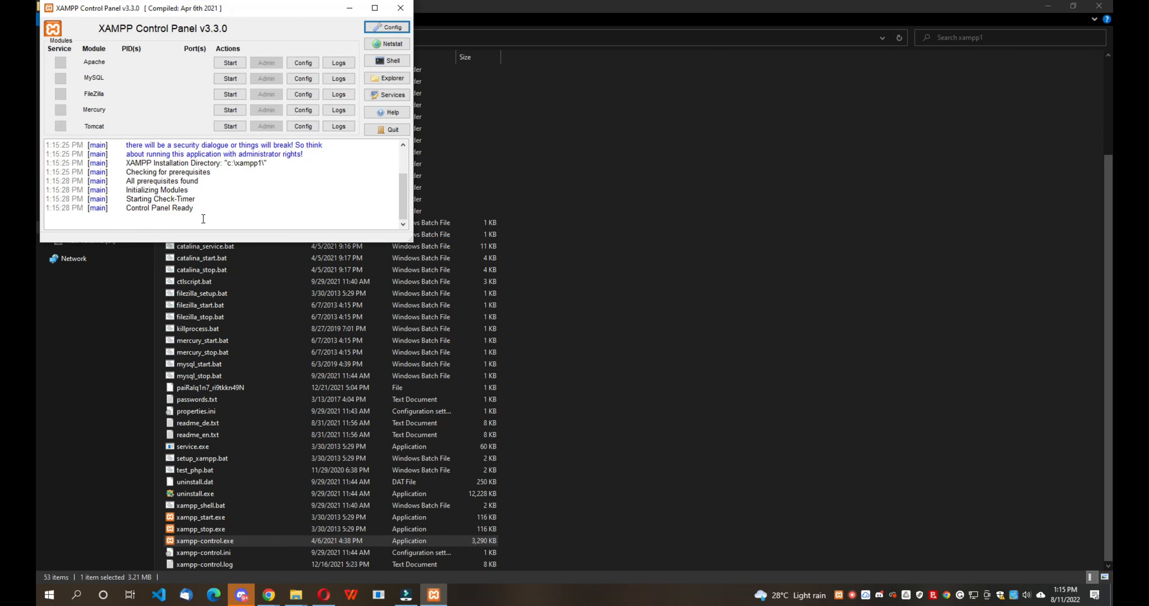
pyautogui.click(230, 63)
pyautogui.click(230, 79)
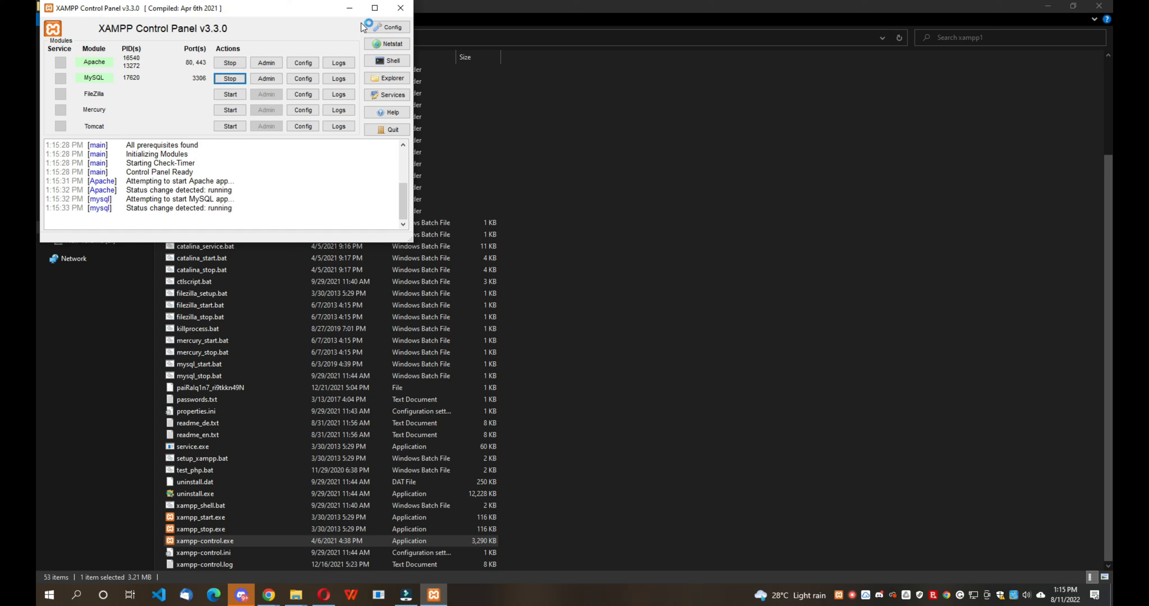
pyautogui.click(350, 9)
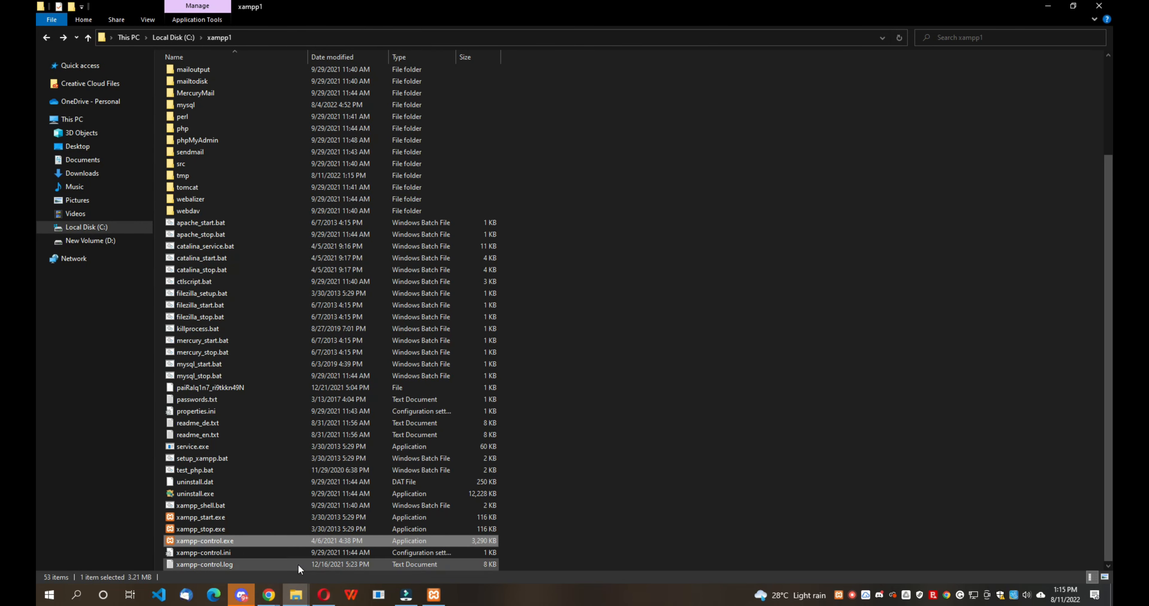
# - Load localhost/phpmyadmin in the new tab and open the New database form
pyautogui.moveTo(266, 598)
pyautogui.click(300, 546)
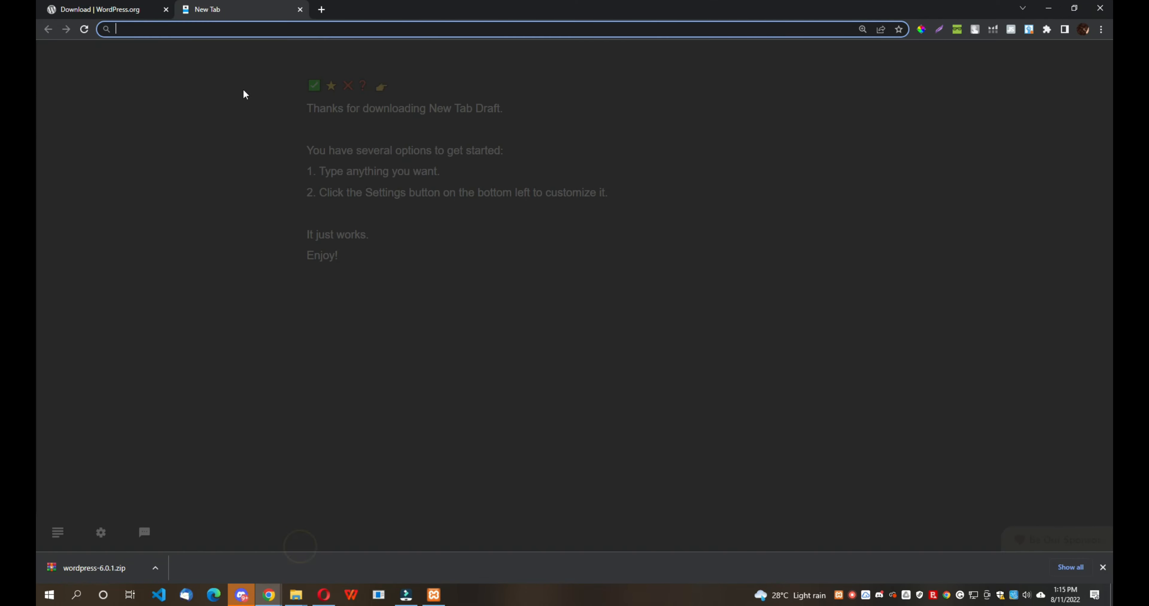
pyautogui.write('localhost/phpmyadmin')
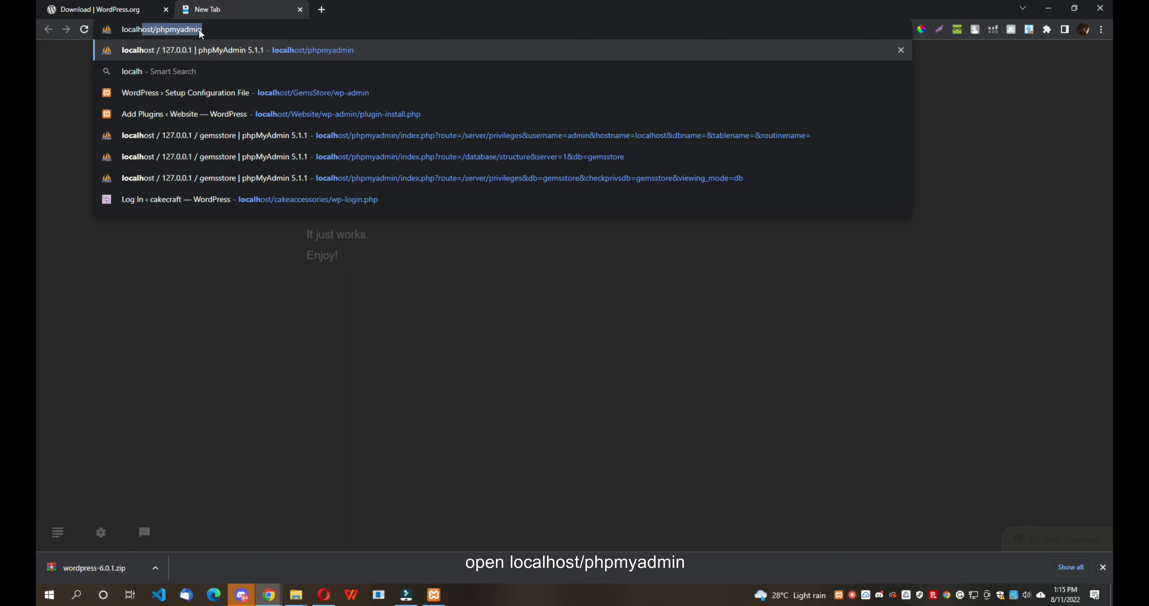
pyautogui.press('Return')
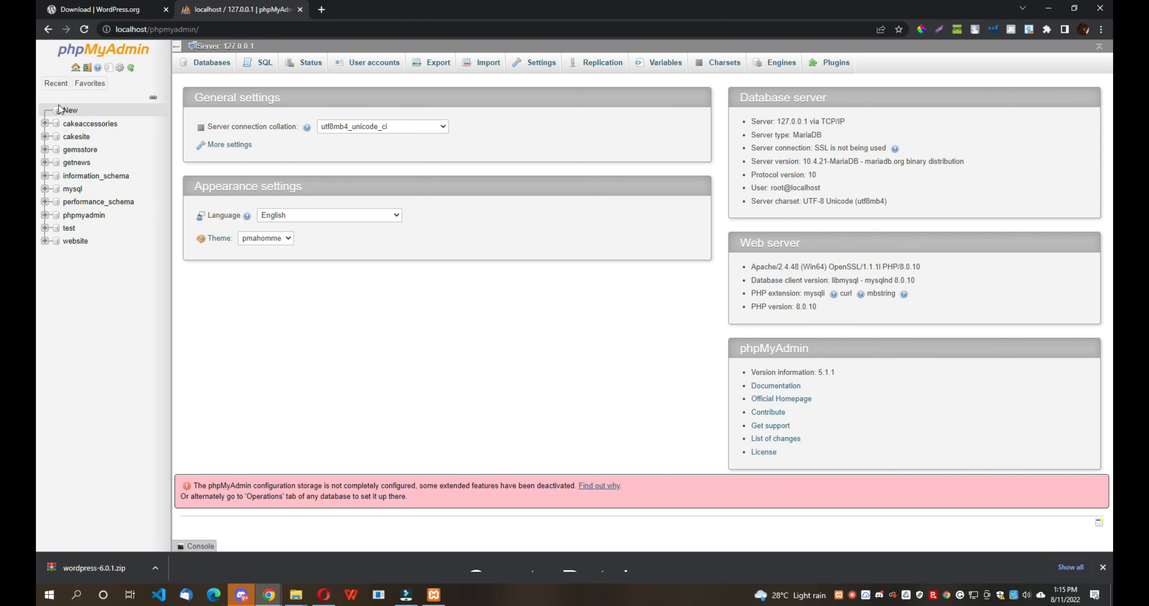
pyautogui.click(69, 110)
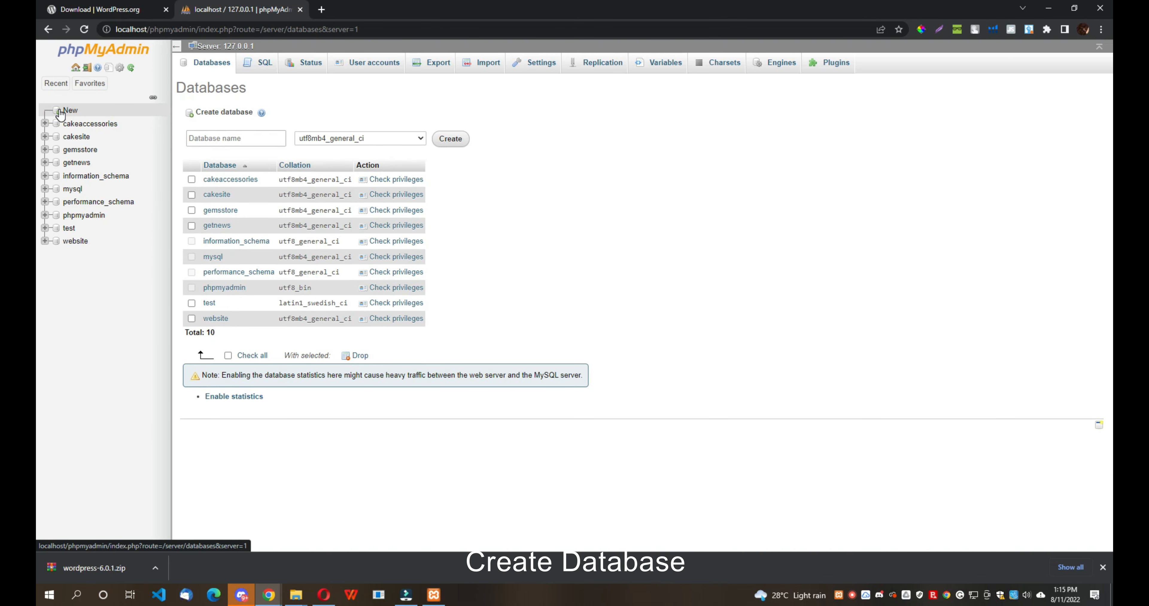
pyautogui.click(191, 138)
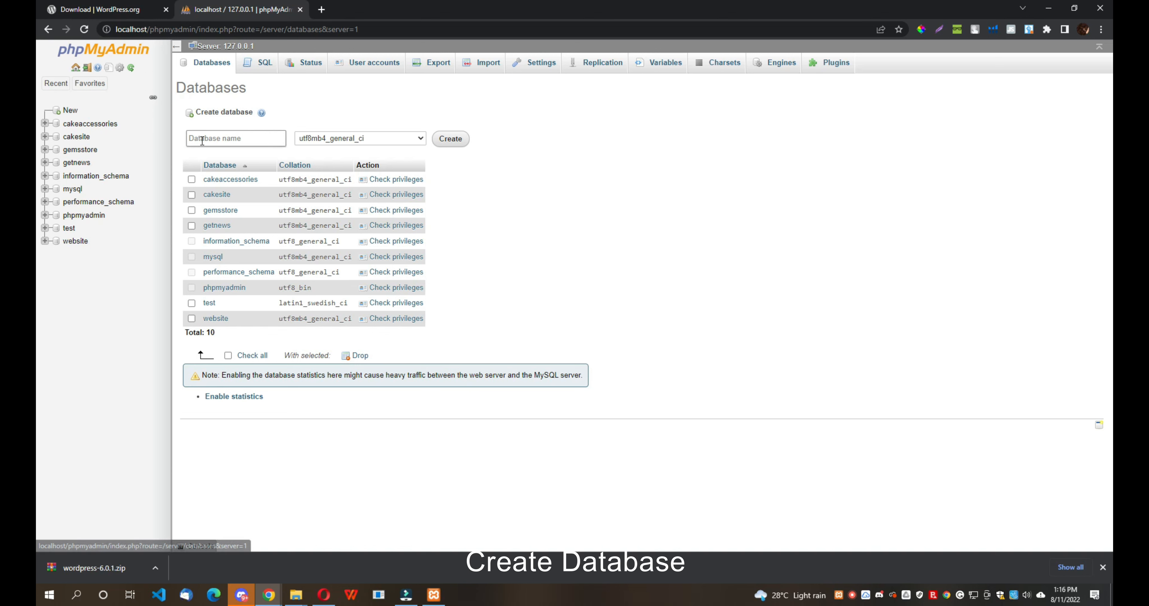
pyautogui.click(297, 595)
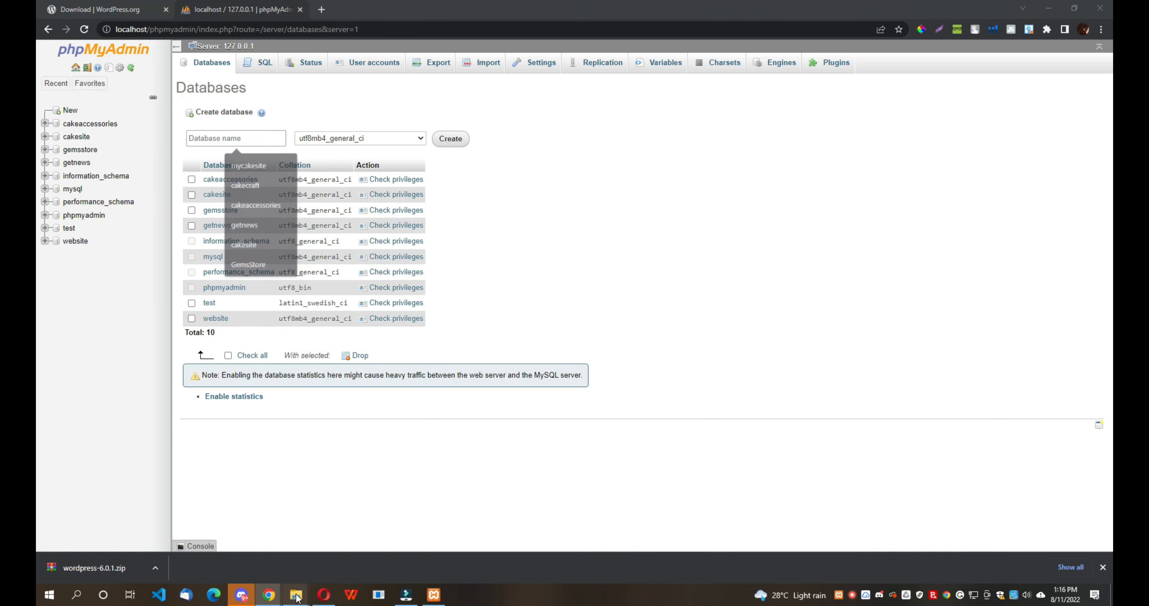
pyautogui.click(408, 510)
pyautogui.click(304, 541)
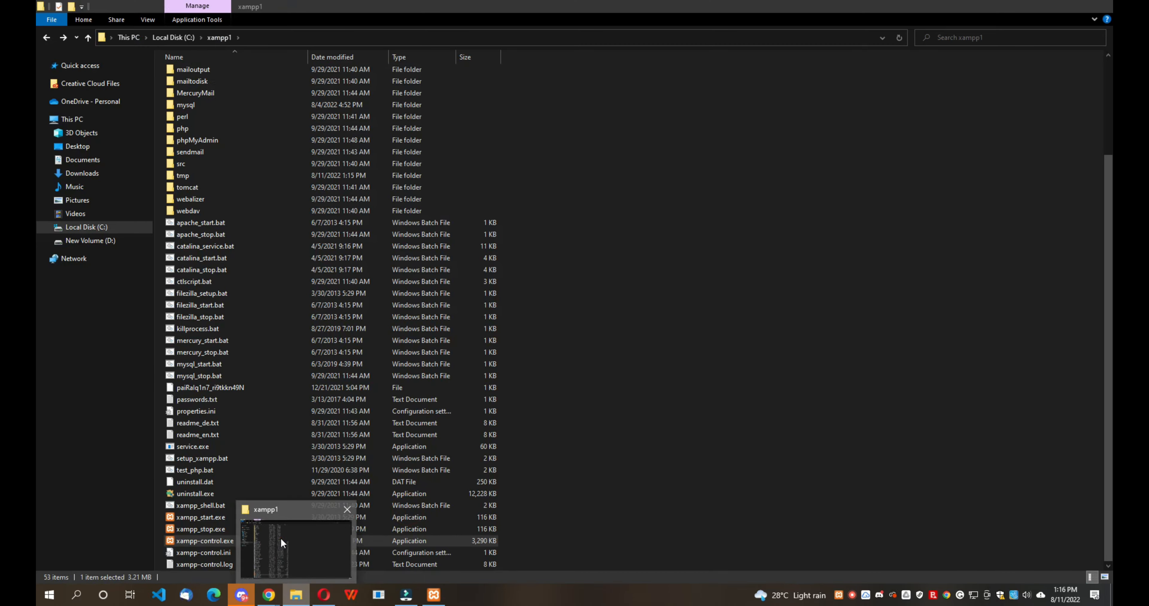
pyautogui.scroll(4, 223, 130)
pyautogui.doubleClick(189, 133)
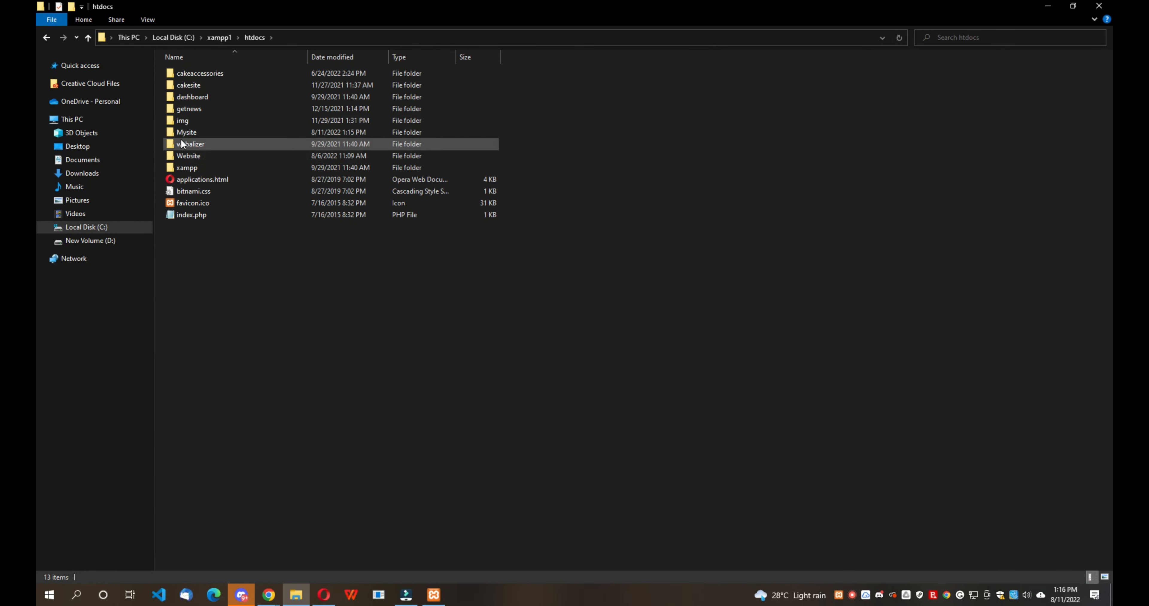
pyautogui.rightClick(186, 133)
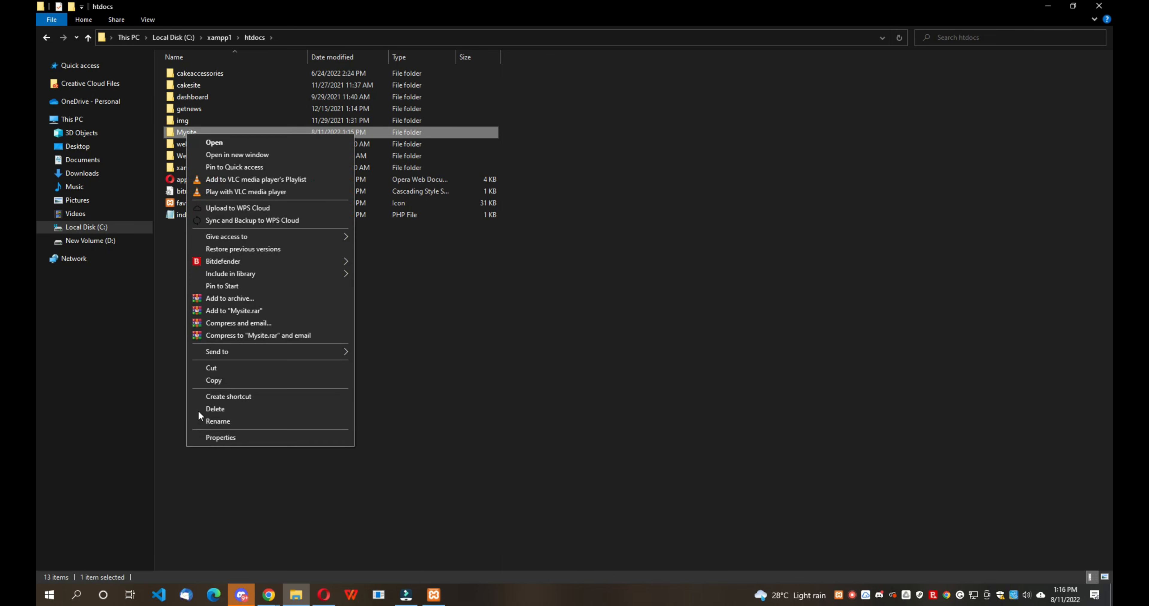
pyautogui.click(222, 420)
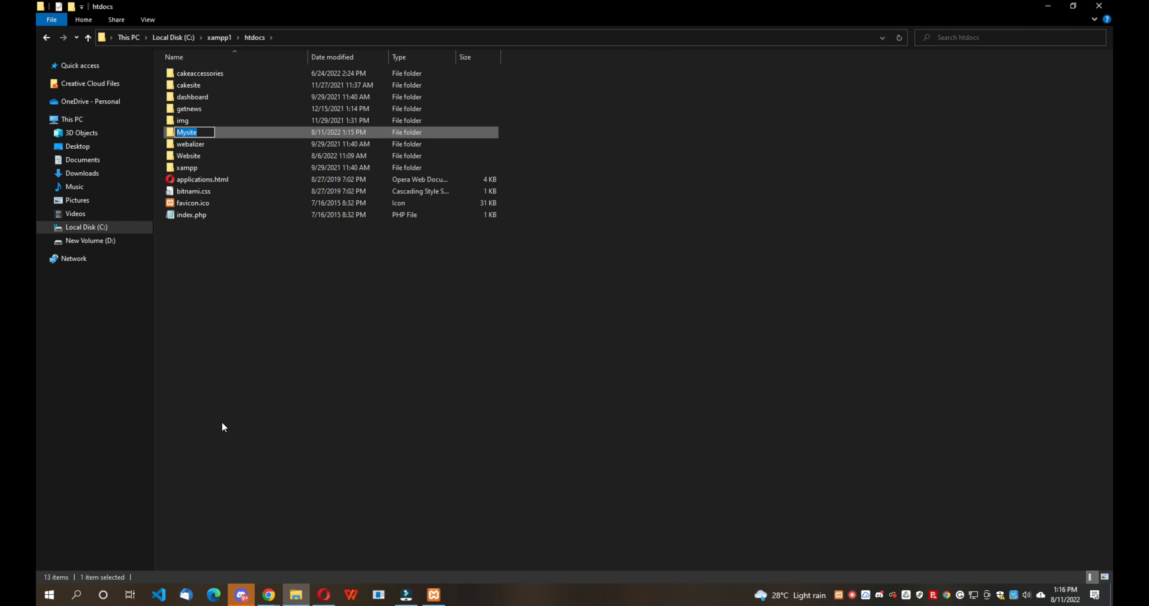
pyautogui.click(222, 421)
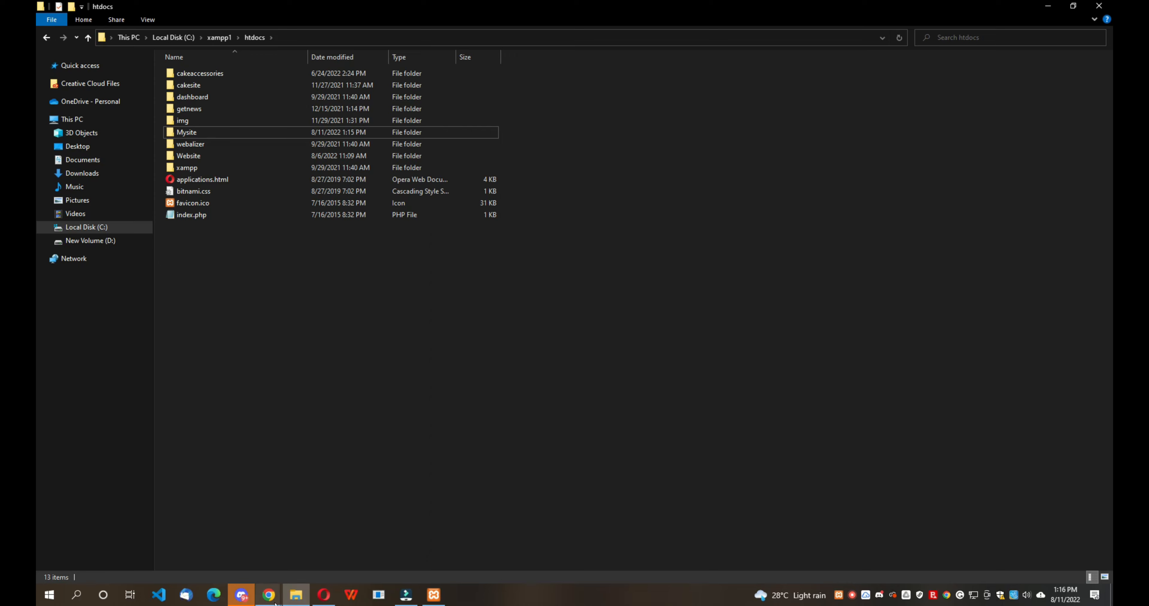
pyautogui.moveTo(268, 595)
pyautogui.click(306, 559)
# - Create a new database named Mysite in phpMyAdmin
pyautogui.click(261, 141)
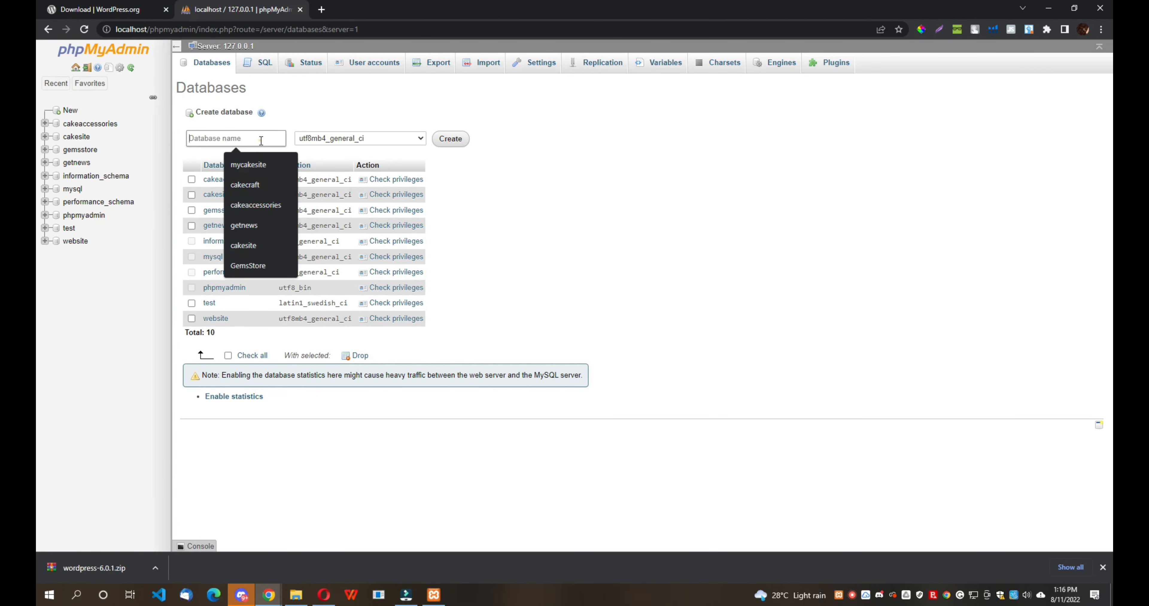
pyautogui.write('Mysite')
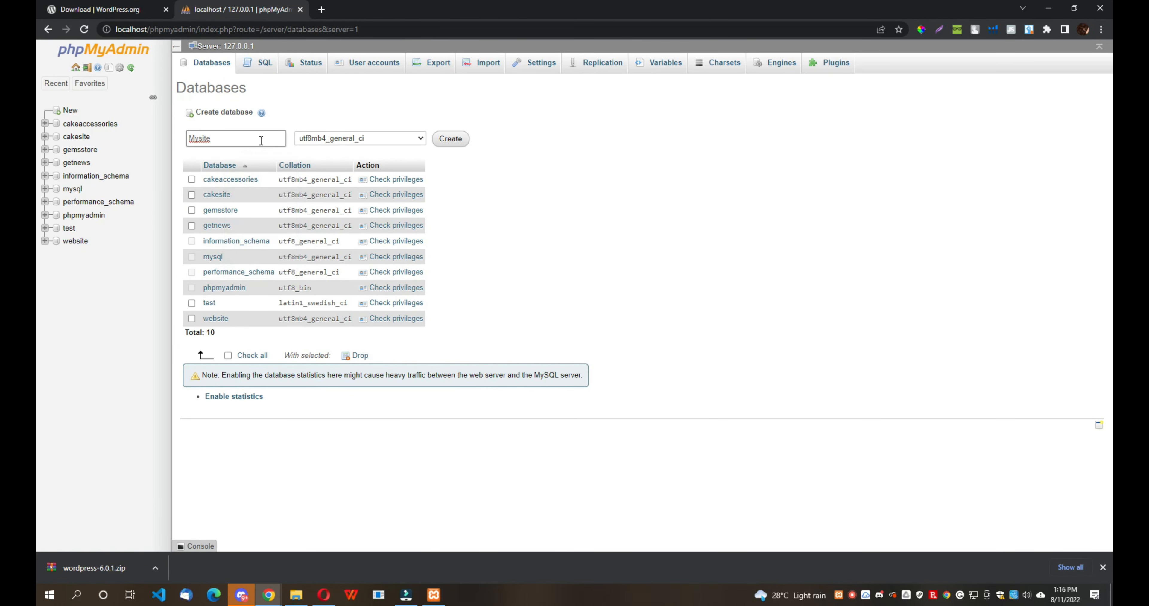
pyautogui.click(449, 140)
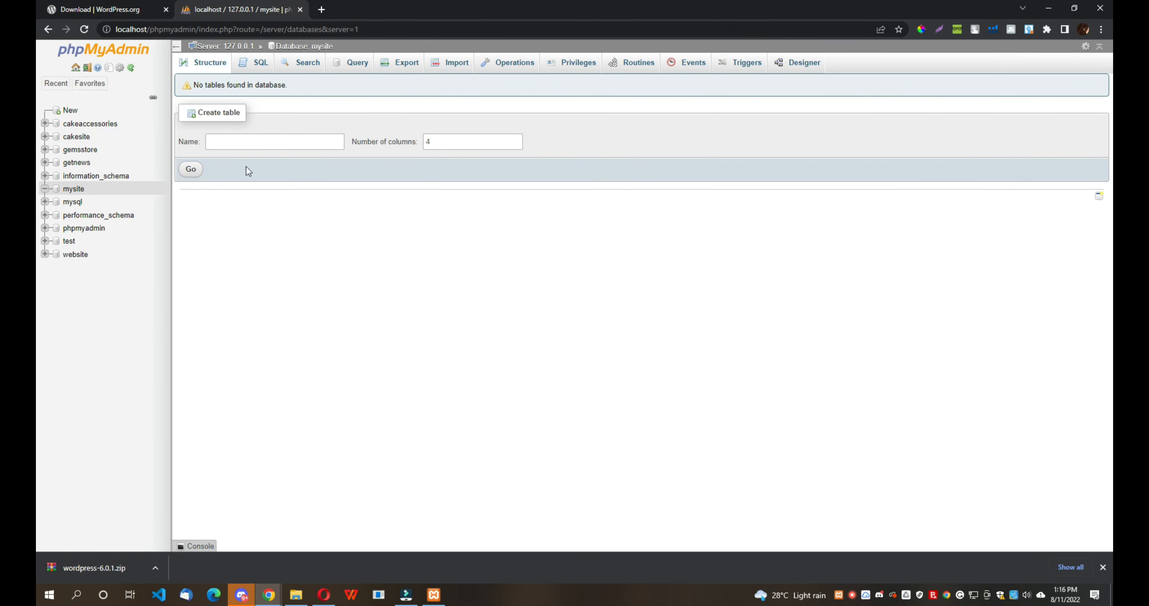
pyautogui.click(269, 597)
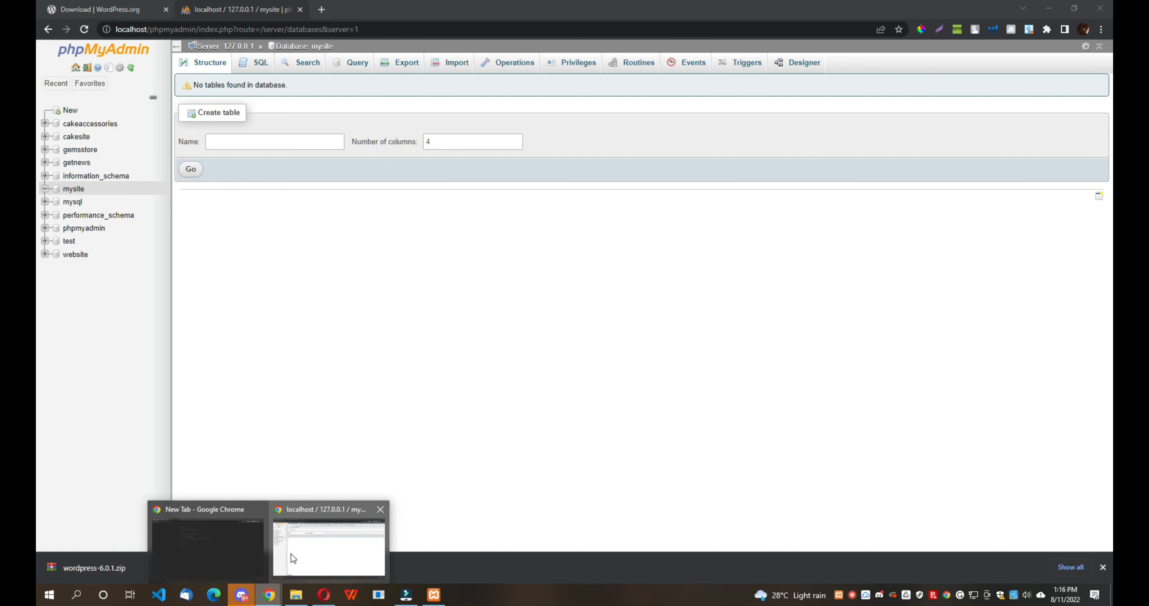
# - Load localhost/Mysite/wp-admin in a new Chrome tab
pyautogui.click(321, 9)
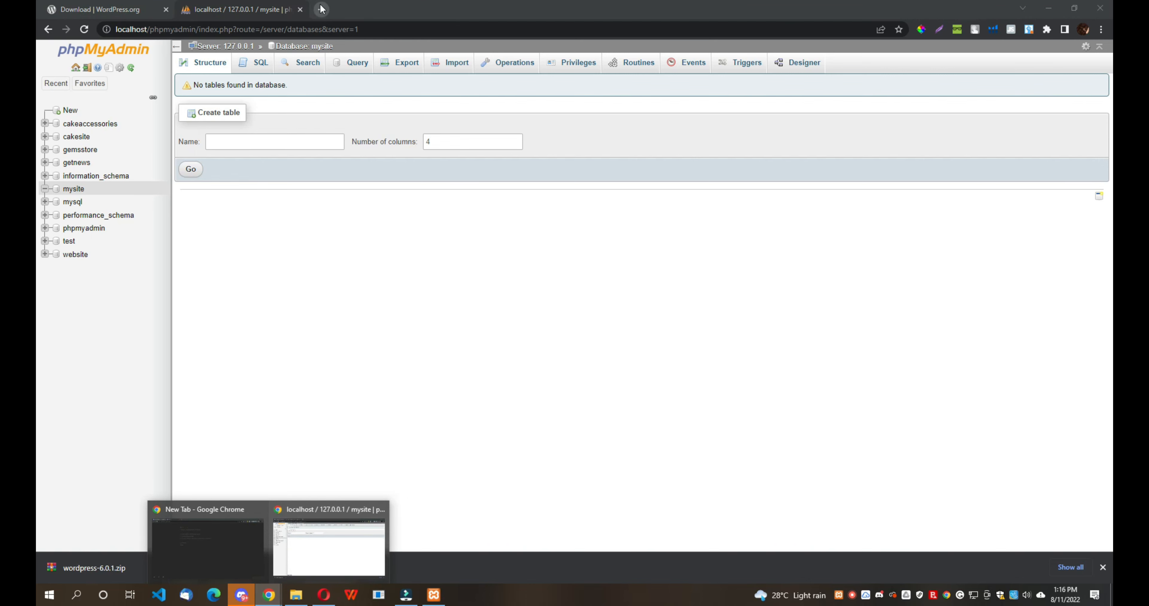
pyautogui.write('lo')
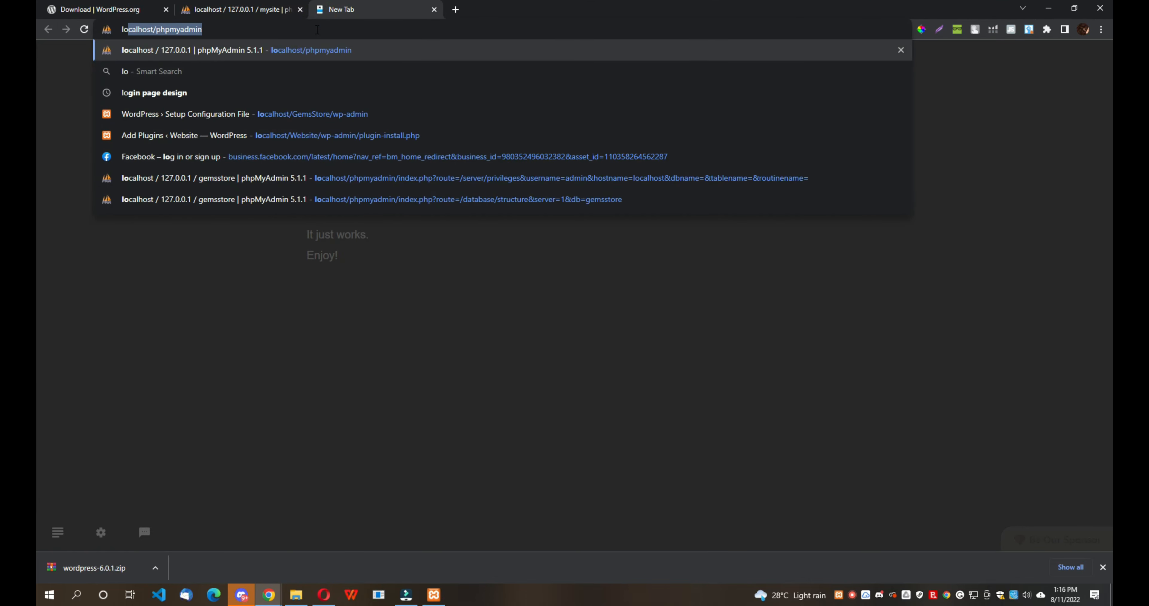
pyautogui.write('calhos')
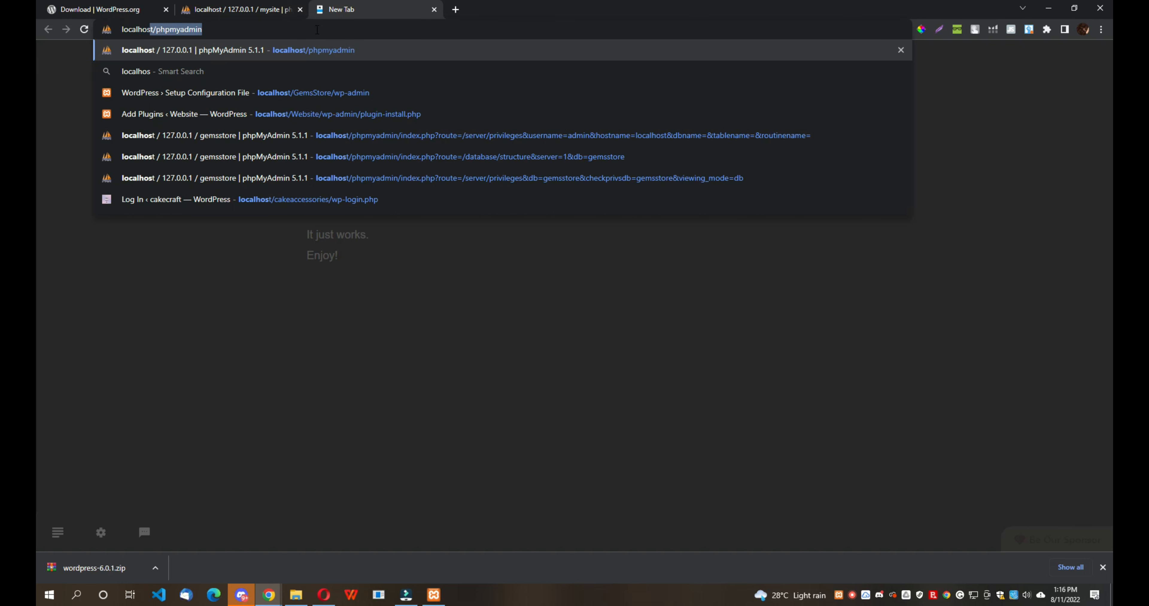
pyautogui.write('t/')
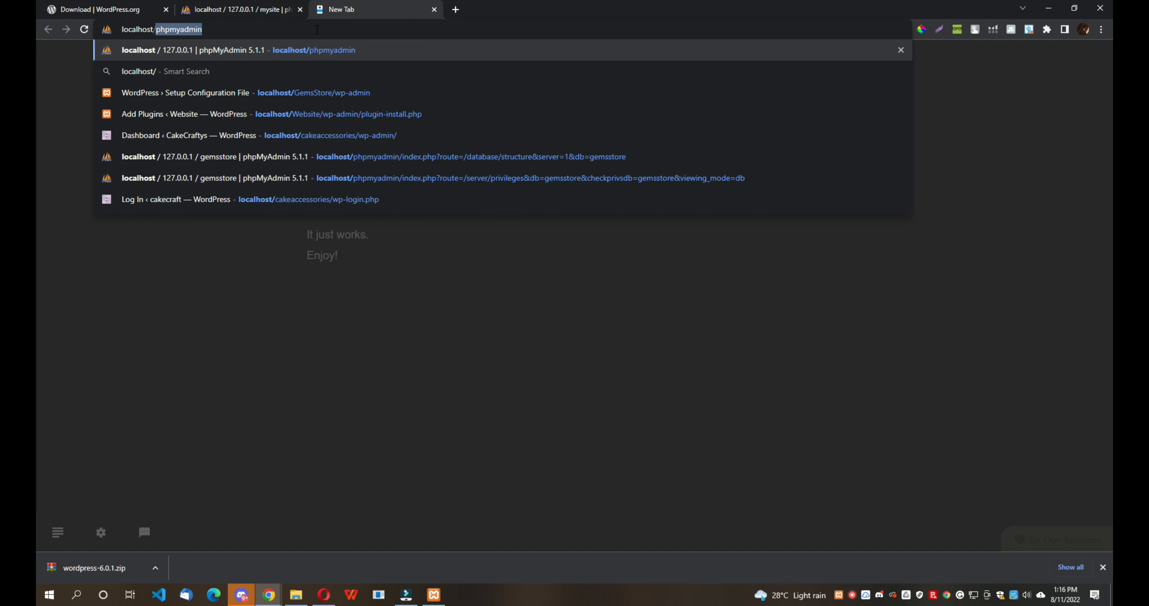
pyautogui.write('Mysite')
pyautogui.write('/wp-a')
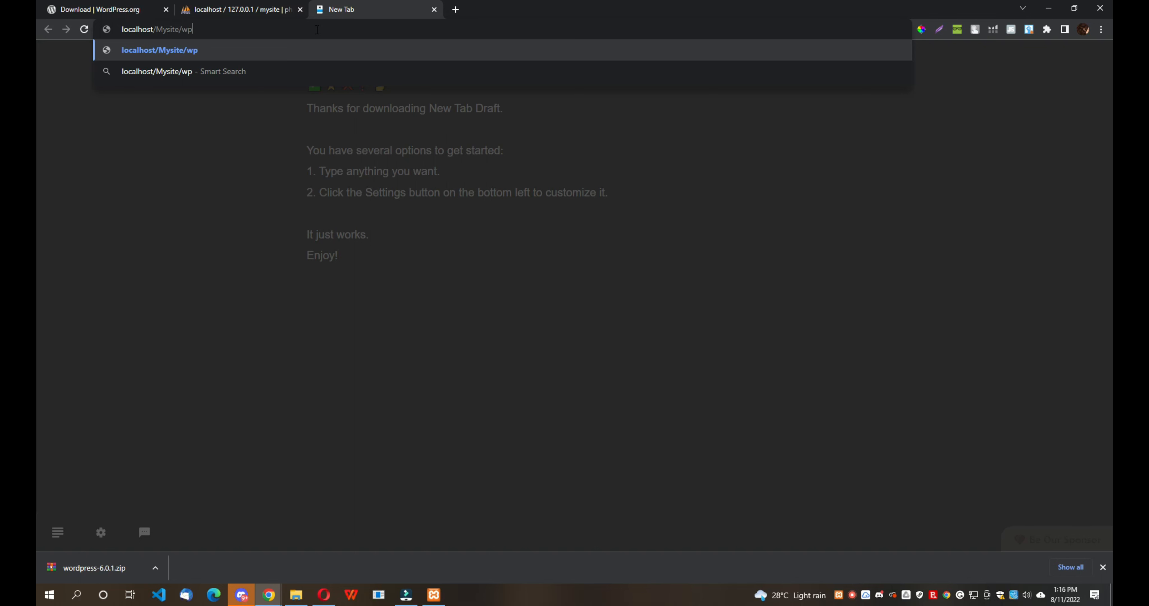
pyautogui.write('dmin')
pyautogui.press('Return')
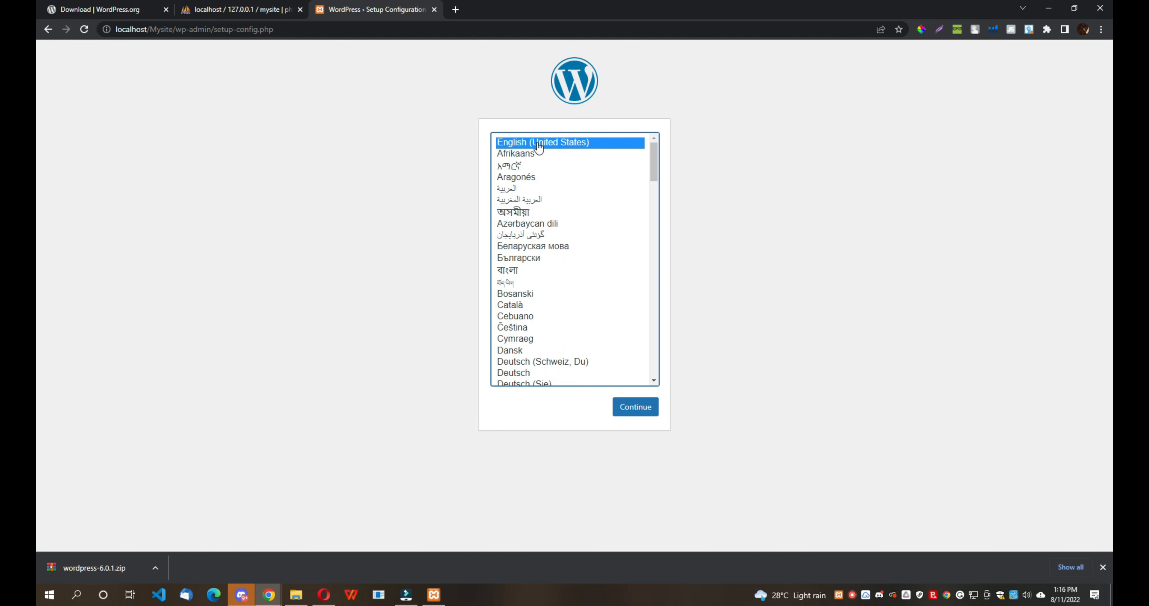
# - Keep English, then submit database name Mysite and username root
pyautogui.click(634, 406)
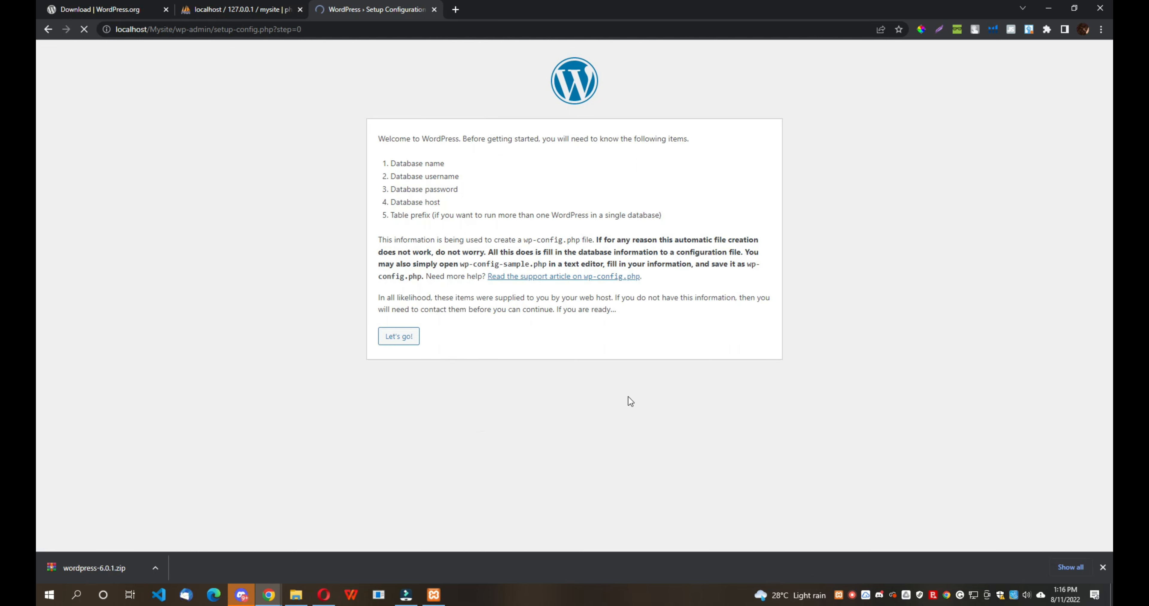
pyautogui.click(407, 340)
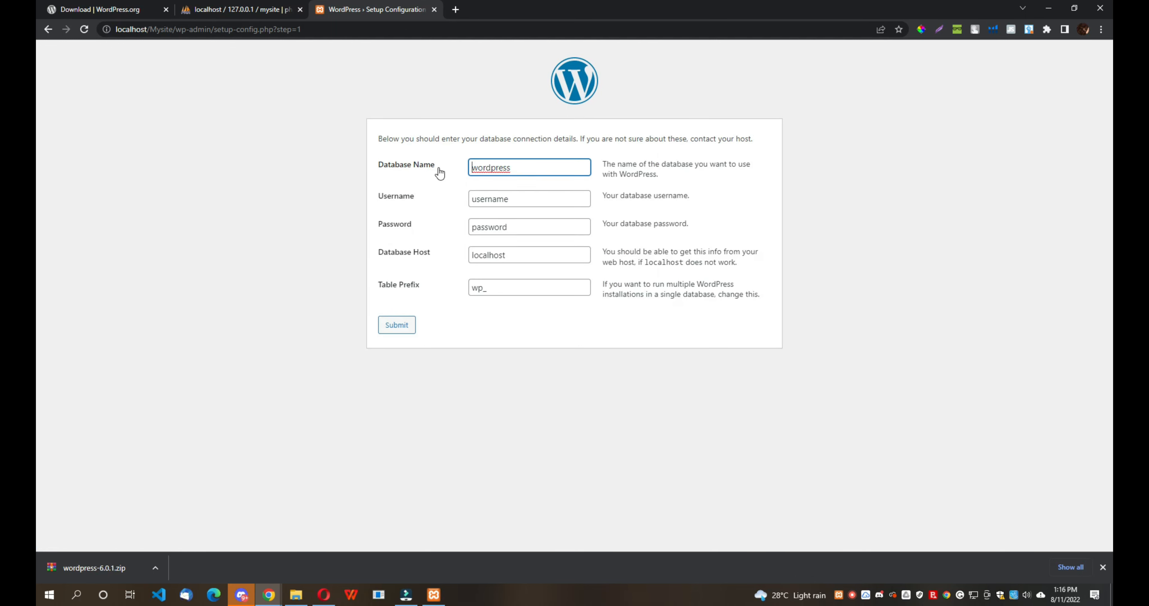
pyautogui.doubleClick(514, 168)
pyautogui.write('Mysite')
pyautogui.doubleClick(520, 199)
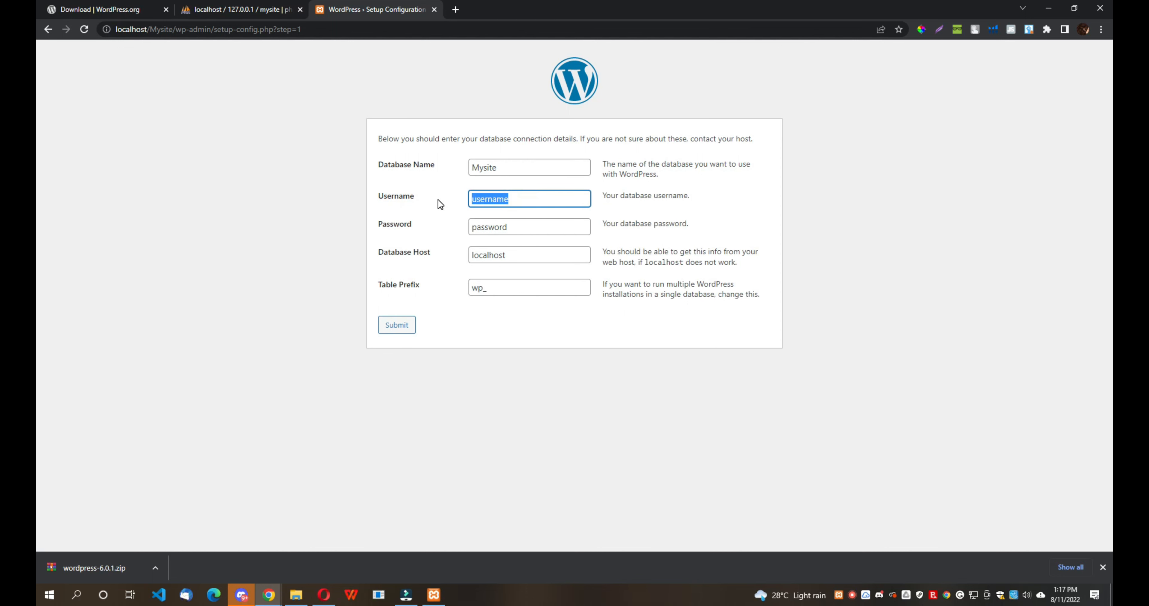
pyautogui.write('root')
pyautogui.click(395, 325)
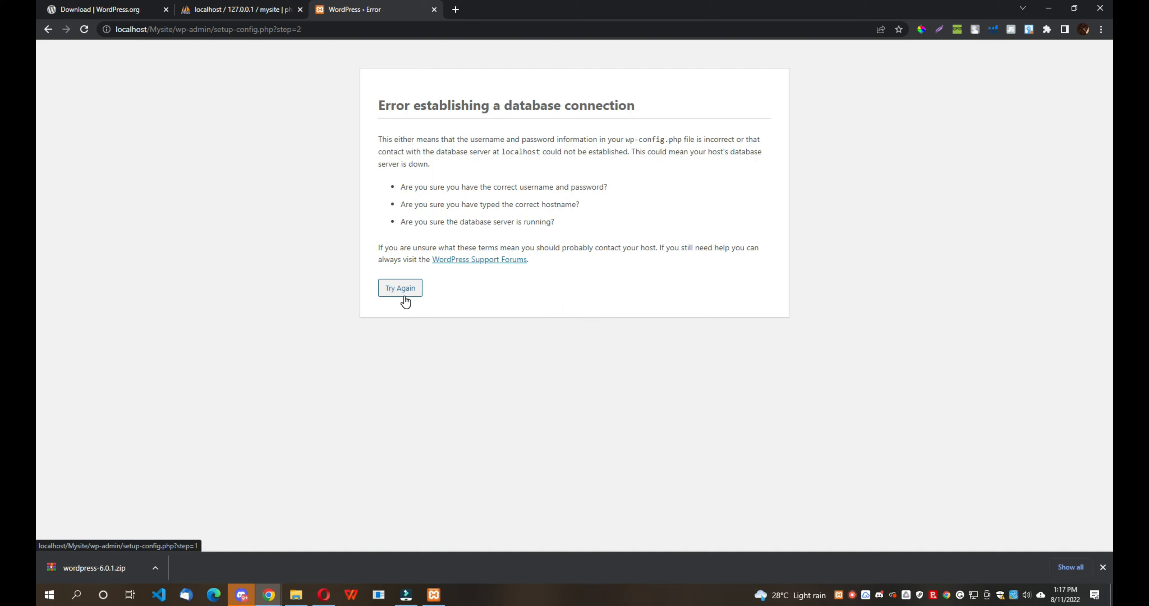
# - After the connection error, clear the password, resubmit, and run the installation
pyautogui.click(404, 294)
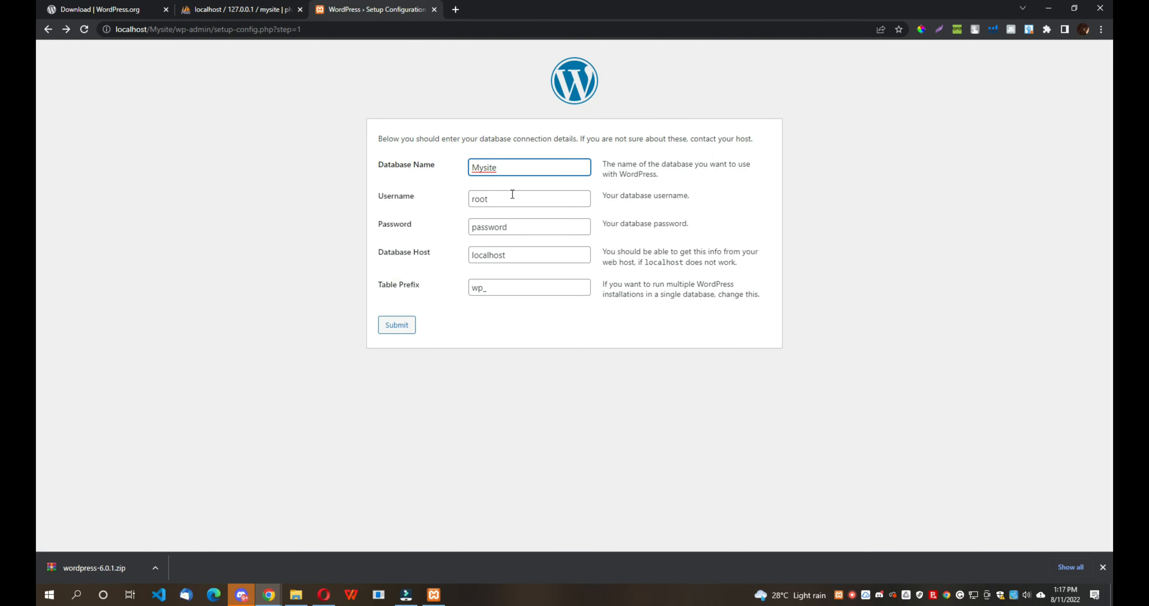
pyautogui.moveTo(503, 226); pyautogui.dragTo(472, 248)
pyautogui.press('BackSpace')
pyautogui.click(385, 328)
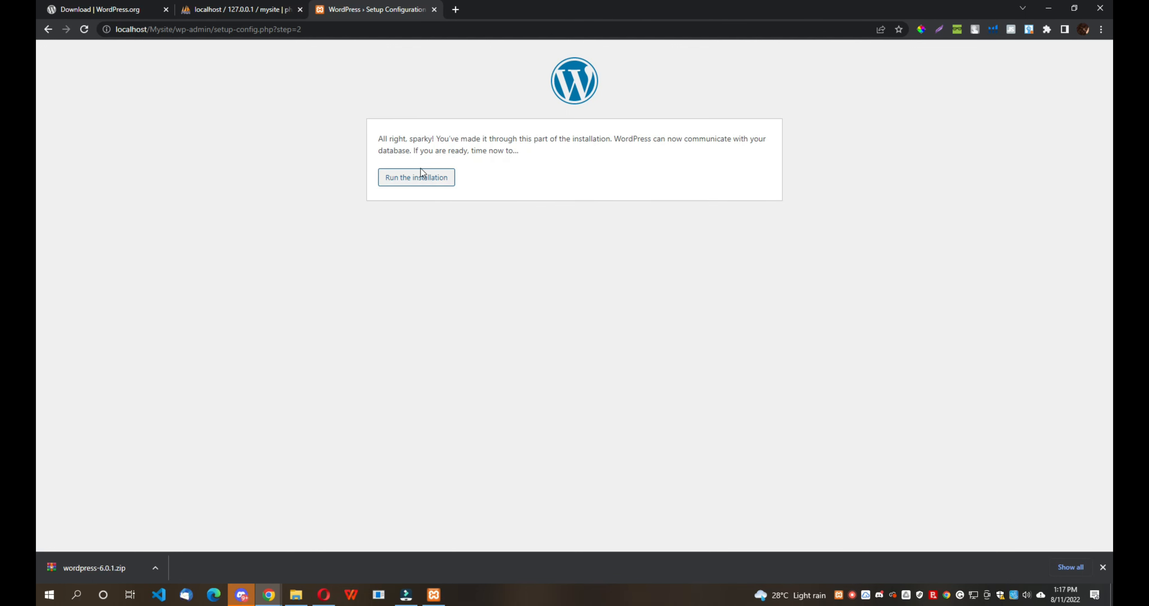
pyautogui.click(412, 183)
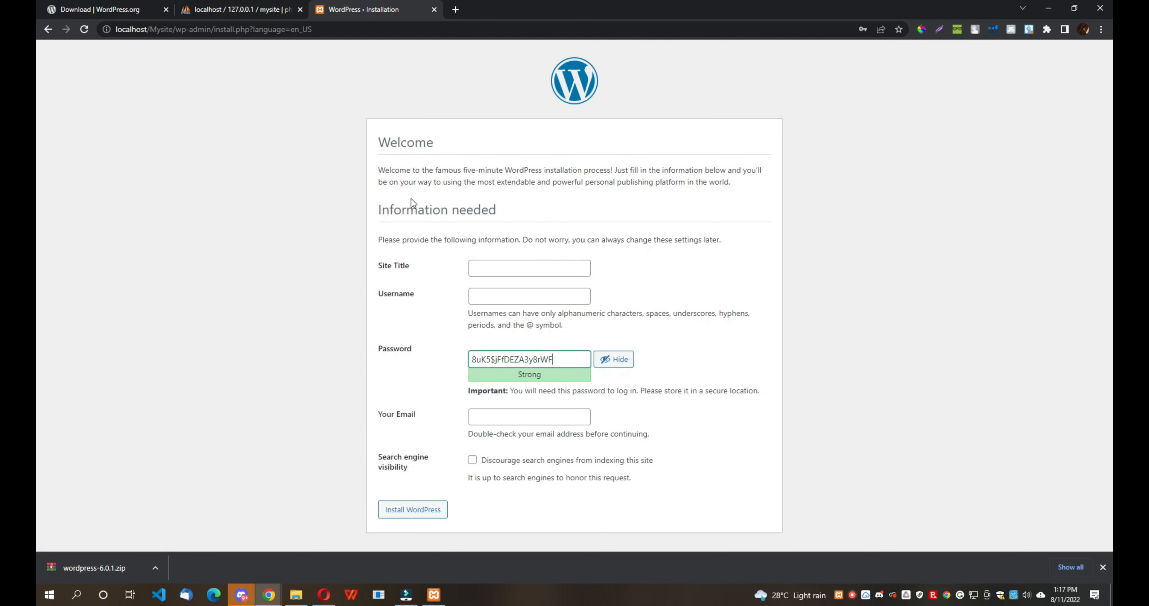
# - Enter site title Mysite and username admin1 in the WordPress install form
pyautogui.click(493, 265)
pyautogui.write('Mysite')
pyautogui.click(495, 296)
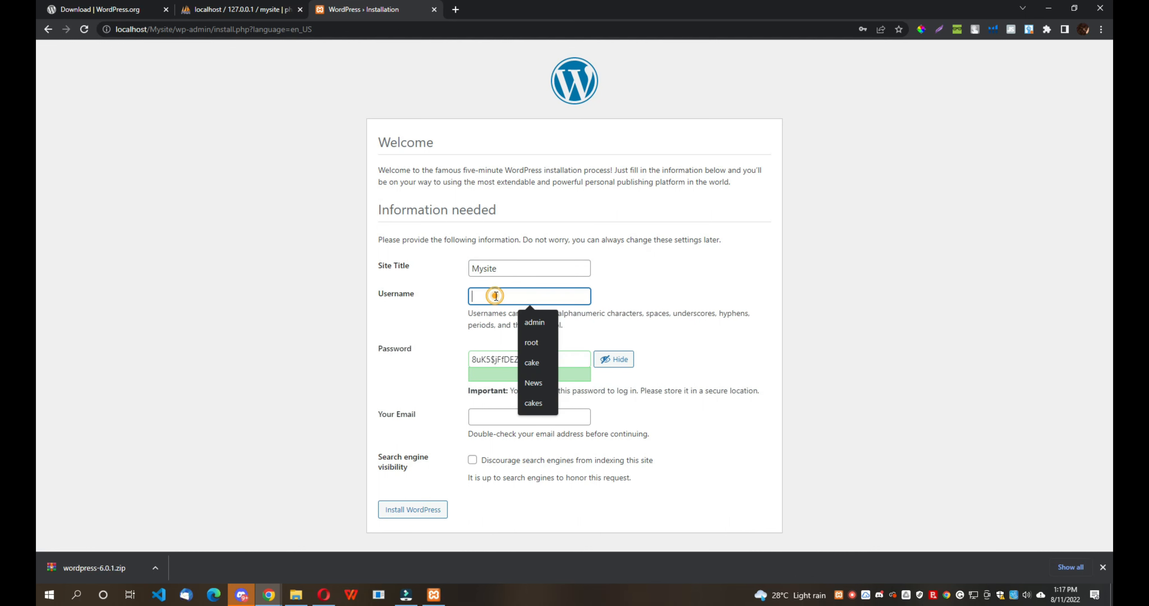
pyautogui.click(537, 324)
pyautogui.click(513, 297)
pyautogui.write('1')
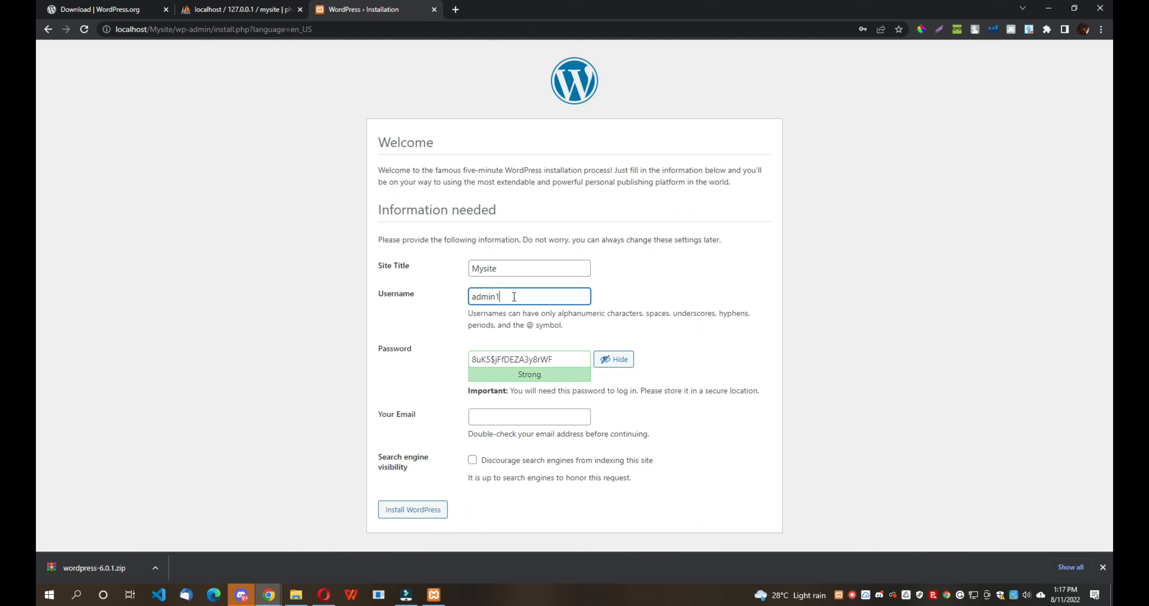
pyautogui.moveTo(514, 297); pyautogui.dragTo(470, 298)
pyautogui.click(617, 330)
# - Replace the generated password with a custom short password
pyautogui.moveTo(558, 359); pyautogui.dragTo(437, 354)
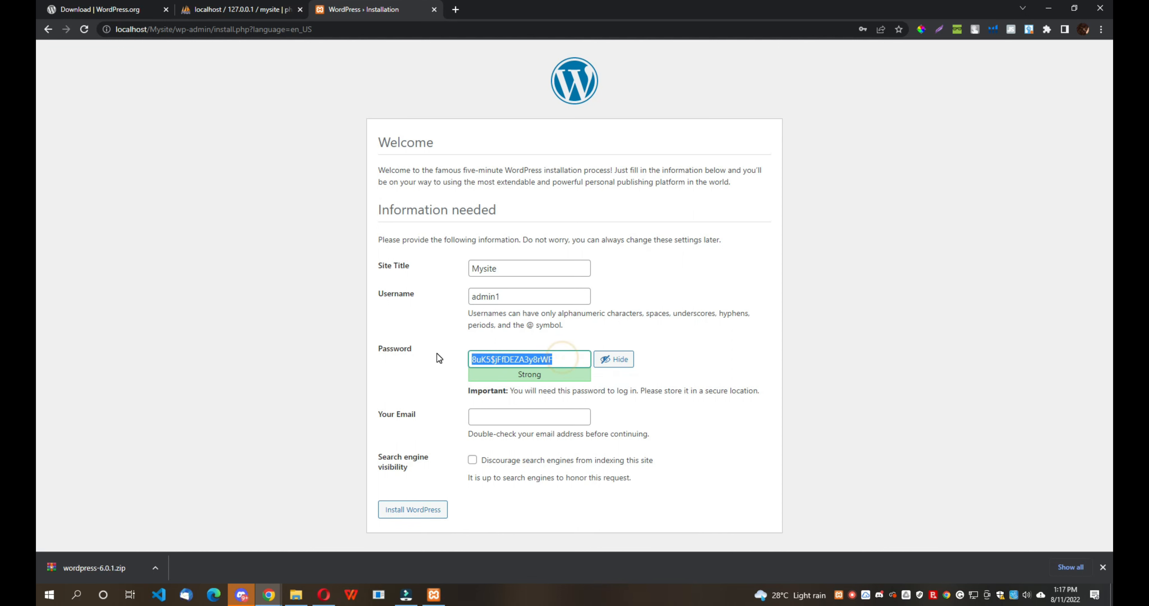
pyautogui.press('BackSpace')
pyautogui.write('asd')
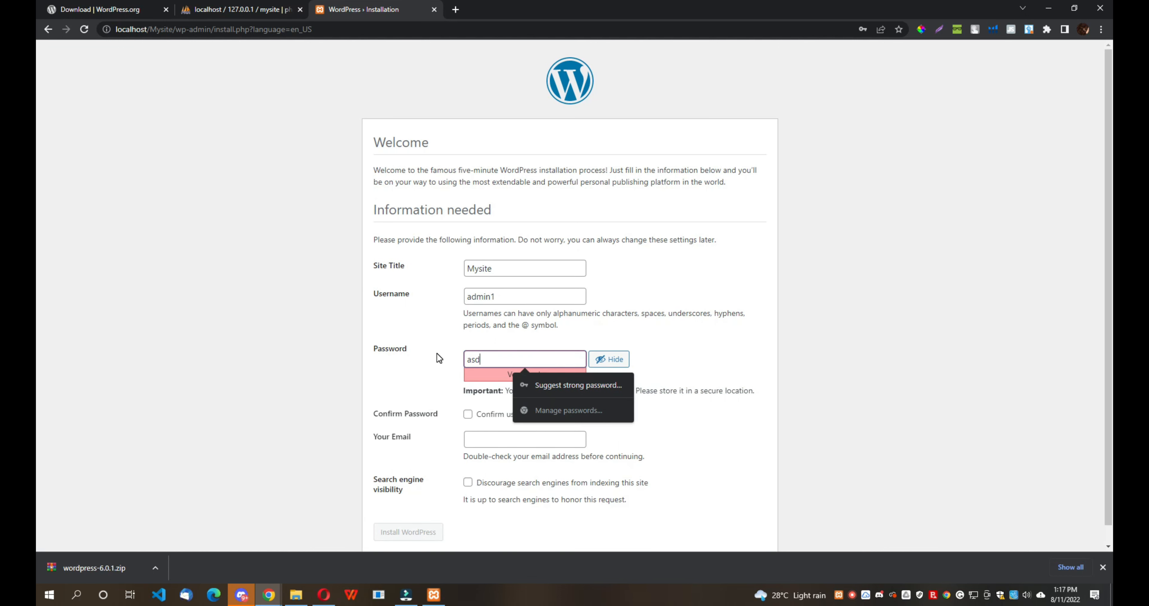
pyautogui.write('f12')
pyautogui.press('BackSpace')
pyautogui.press('BackSpace')
pyautogui.press('BackSpace')
pyautogui.press('BackSpace')
pyautogui.press('BackSpace')
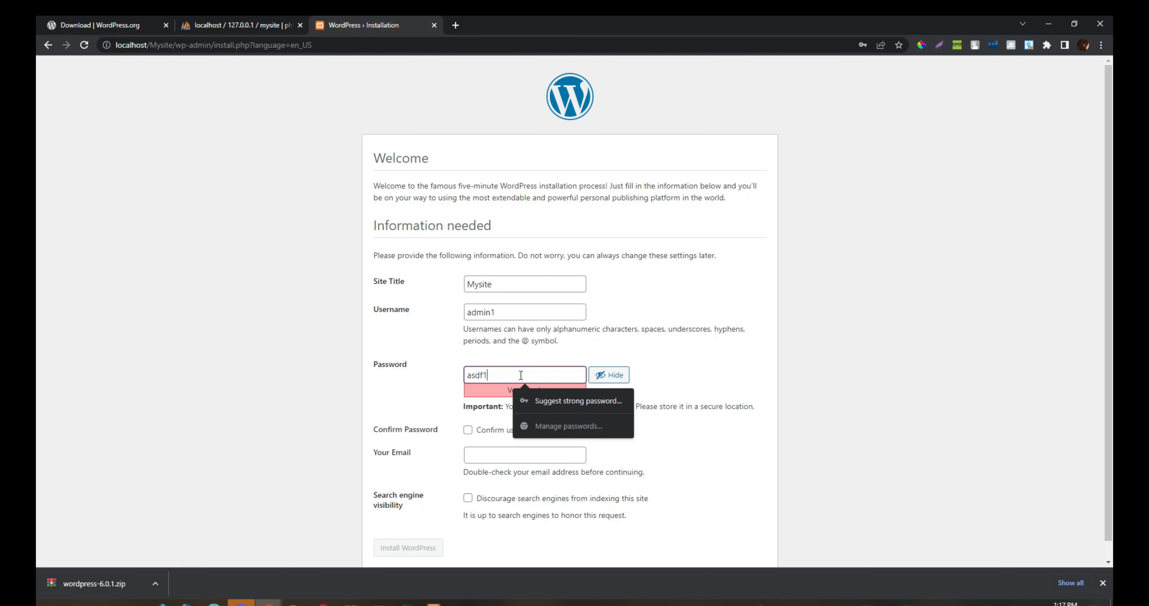
pyautogui.press('BackSpace')
pyautogui.press('BackSpace')
pyautogui.press('BackSpace')
pyautogui.press('BackSpace')
pyautogui.press('BackSpace')
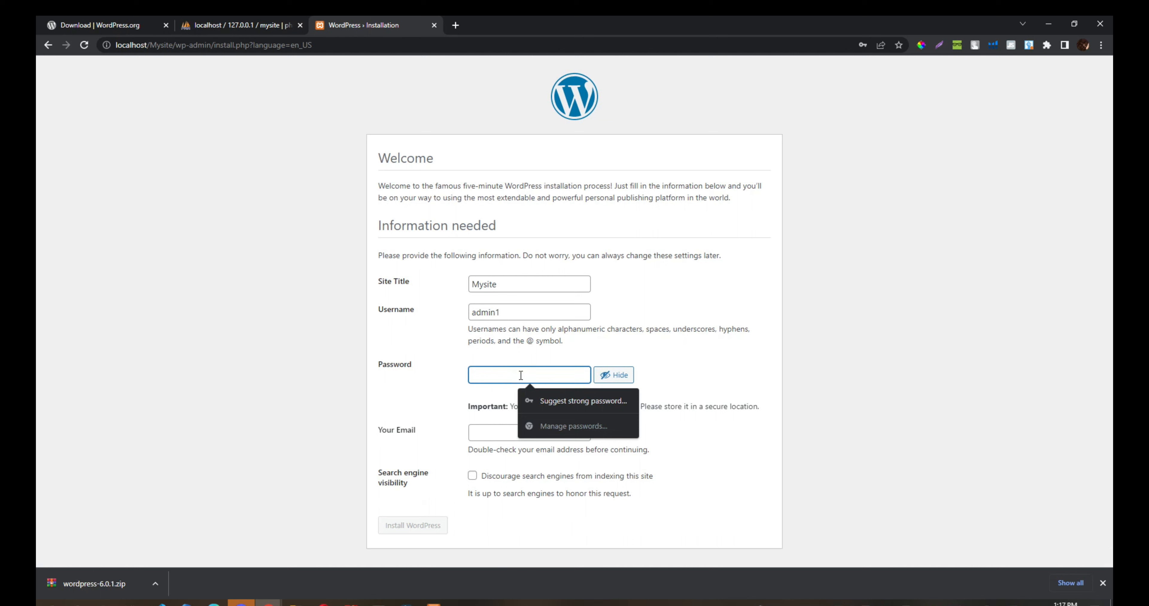
pyautogui.write('Asdf@')
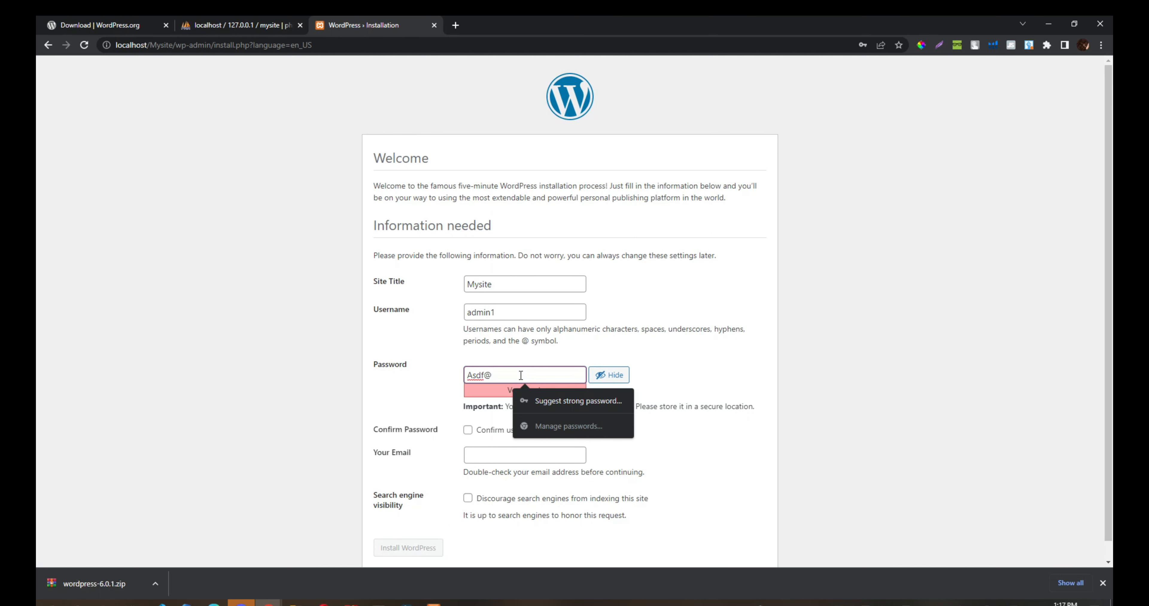
pyautogui.click(705, 370)
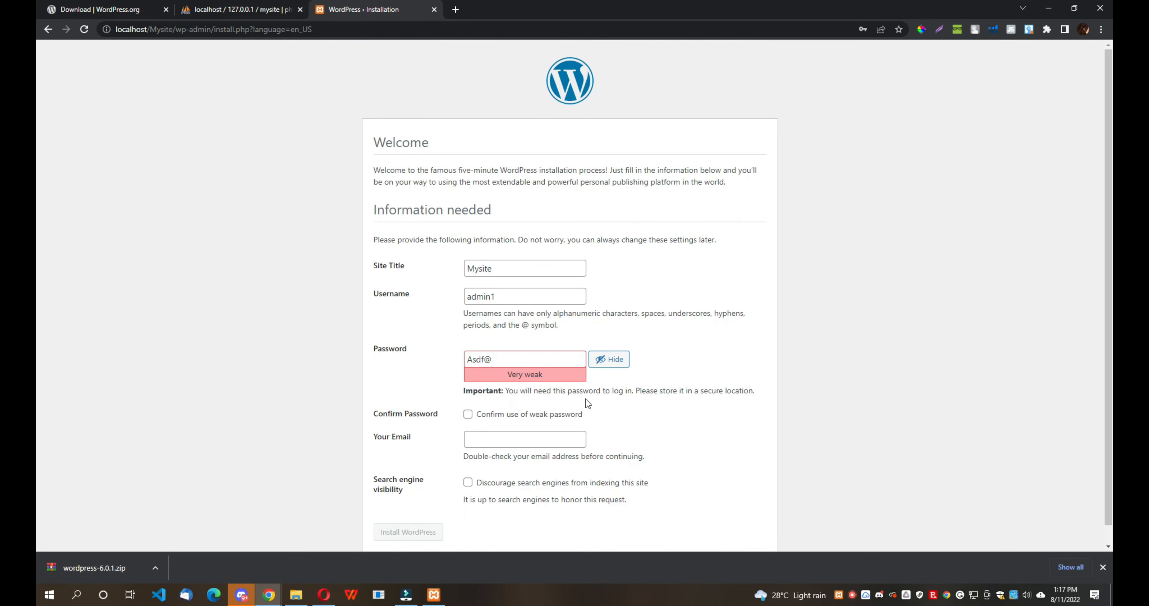
# - Confirm the weak password, pick the saved admin e-mail, and install WordPress
pyautogui.click(468, 414)
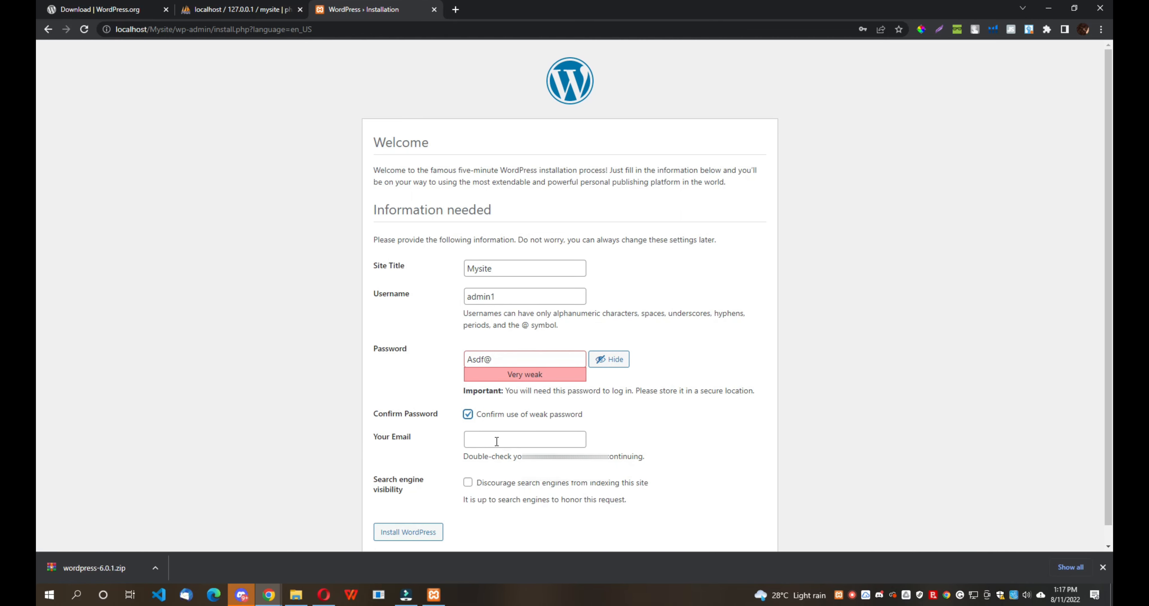
pyautogui.click(525, 441)
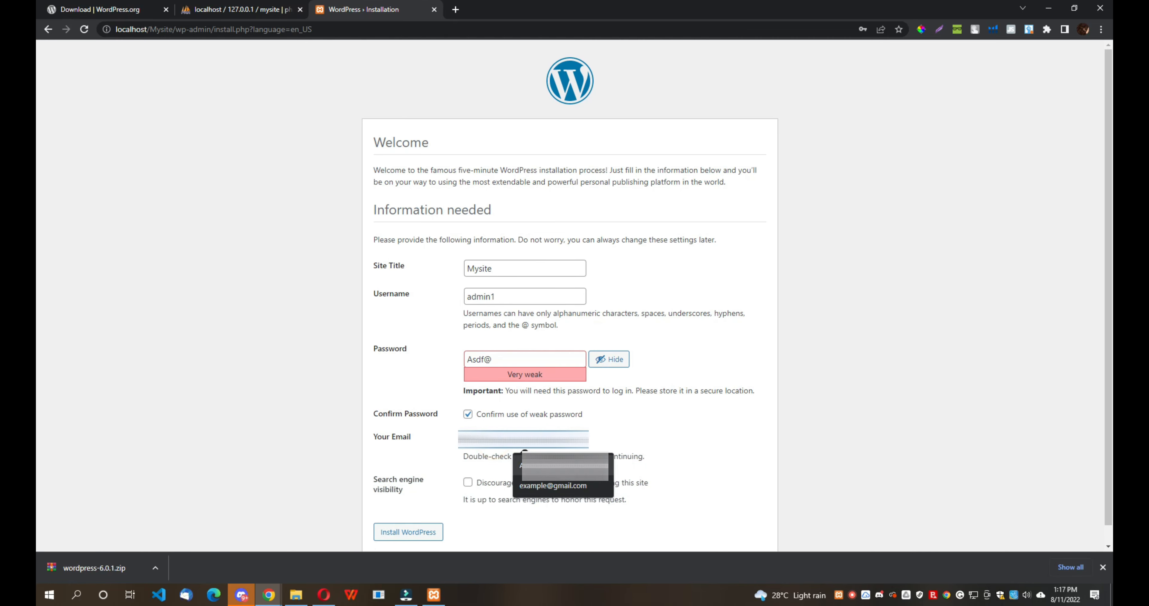
pyautogui.click(527, 464)
pyautogui.click(405, 533)
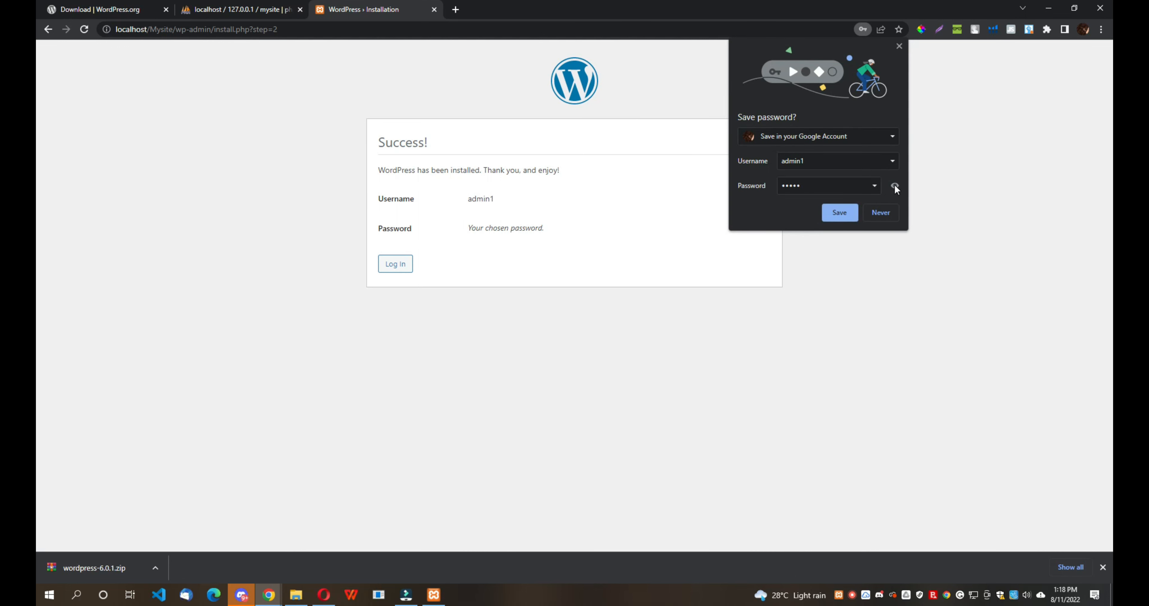
# - Save the admin1 login in Chrome and go to the WordPress login page
pyautogui.click(838, 213)
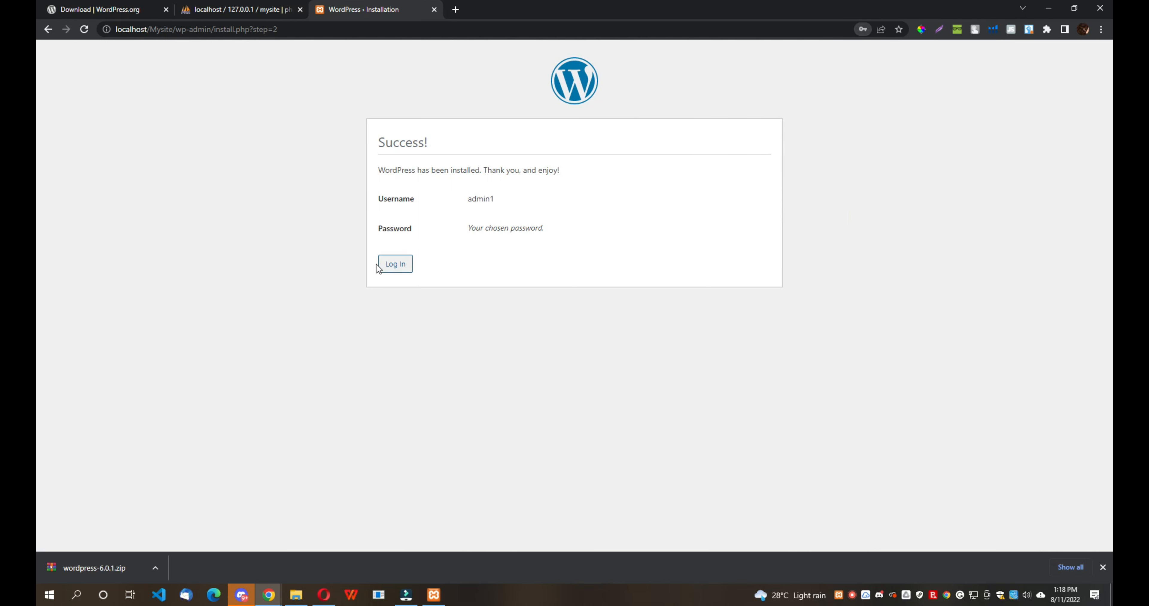
pyautogui.click(402, 267)
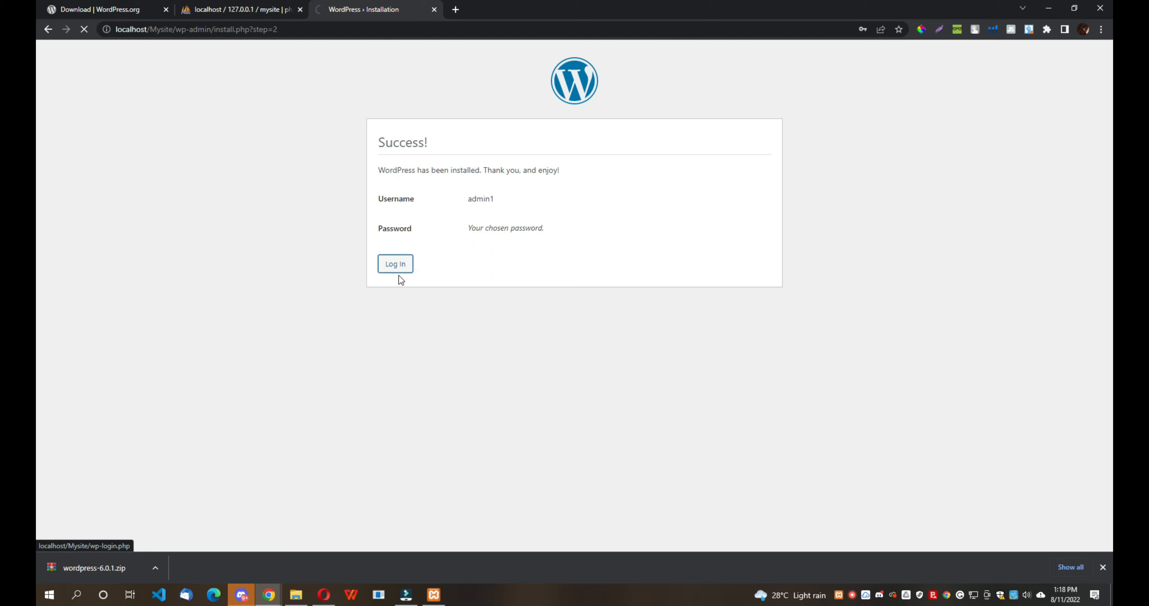